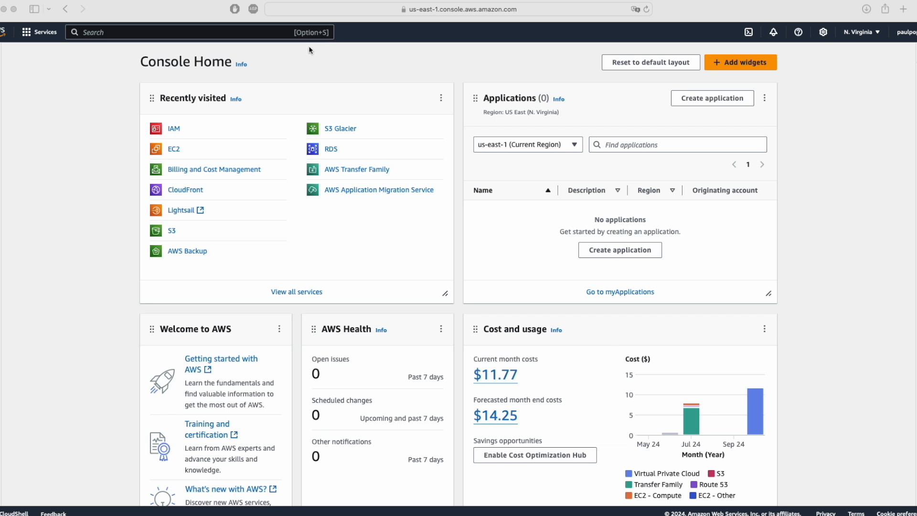
- From the roles in IAM, start a new role with AWS service as trusted entity and AWS Backup as use case
left_click(239, 31)
type("iam")
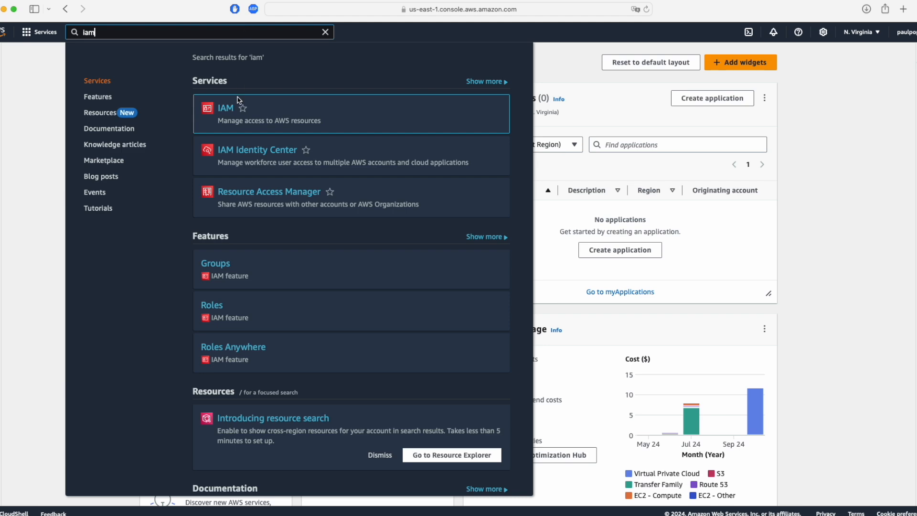
left_click(230, 111)
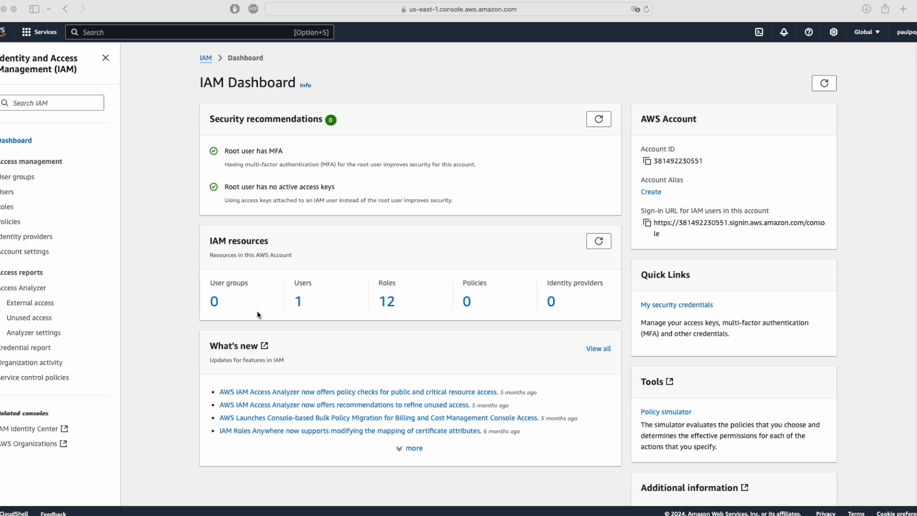
left_click(386, 303)
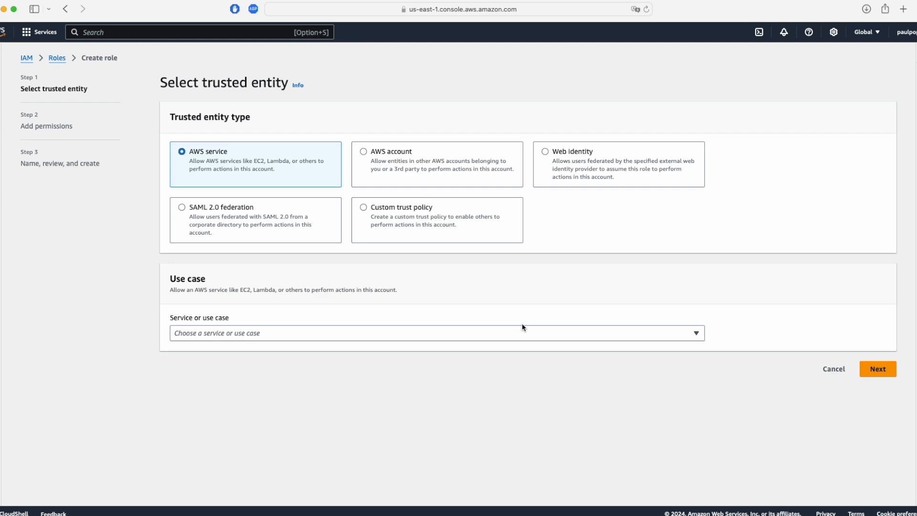
left_click(557, 336)
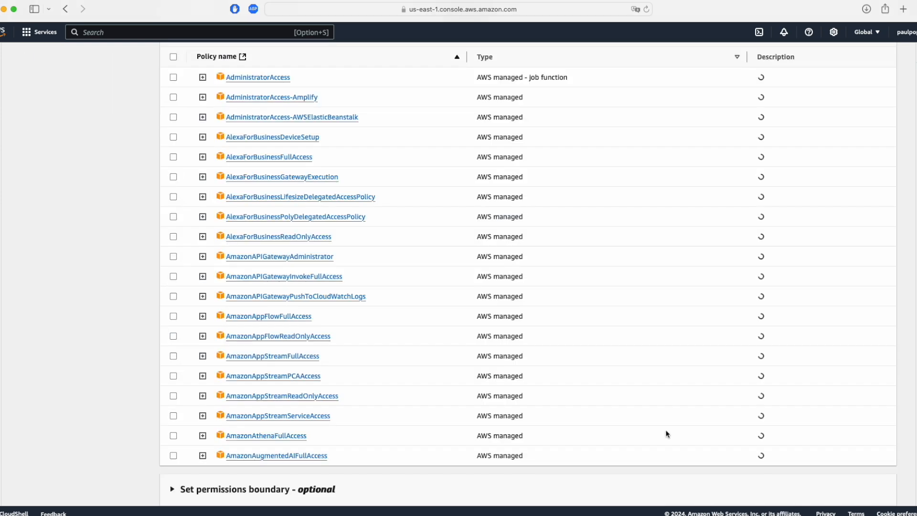
- Attach the AmazonEC2FullAccess, AWSBackupServiceRolePolicyForBackup and AWSBackupServiceRolePolicyForRestores policies to the role and proceed to the review
scroll(667, 434, "up", 4)
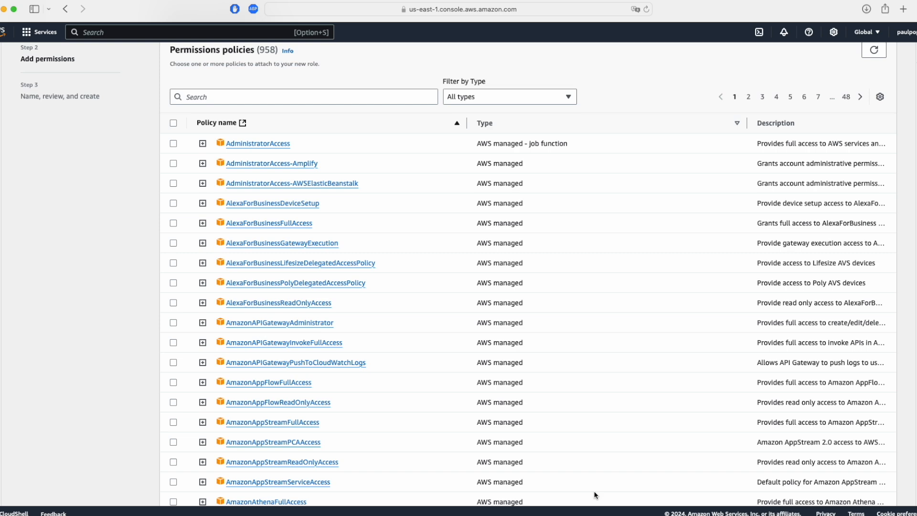
scroll(563, 453, "up", 3)
left_click(328, 165)
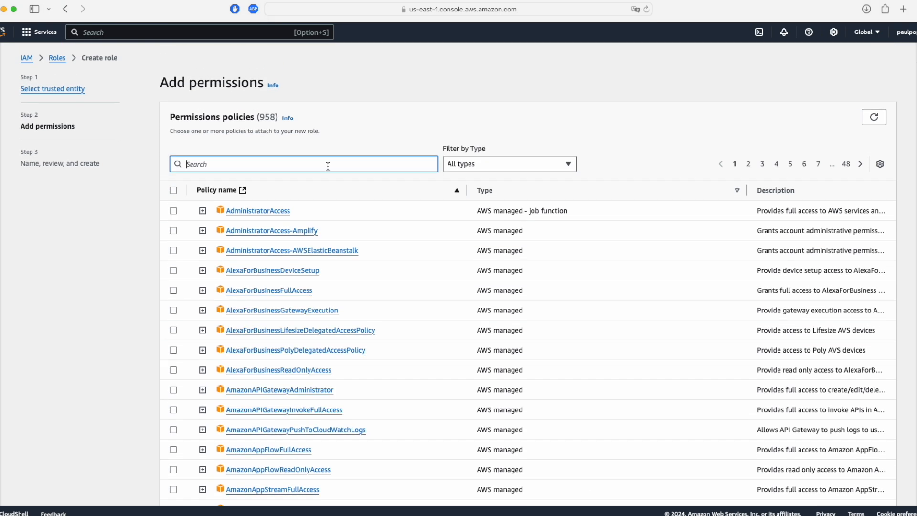
type("amazonec2ful")
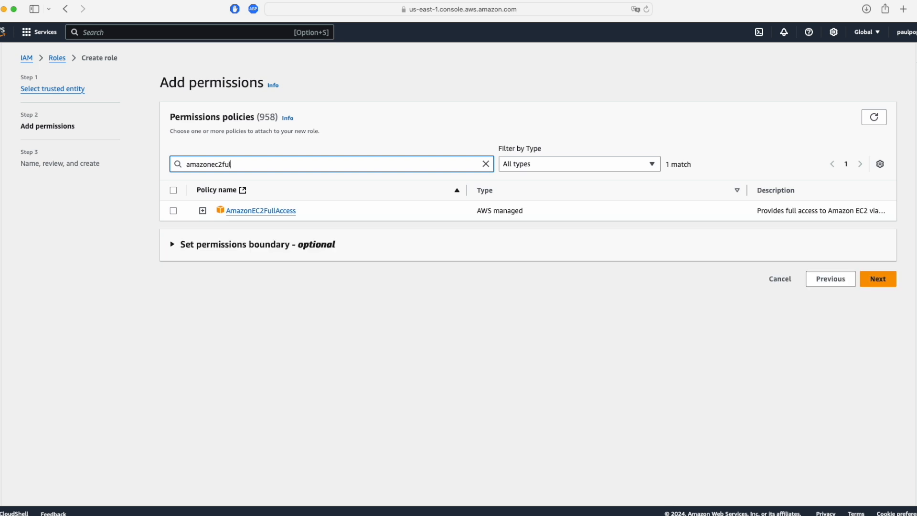
left_click(173, 211)
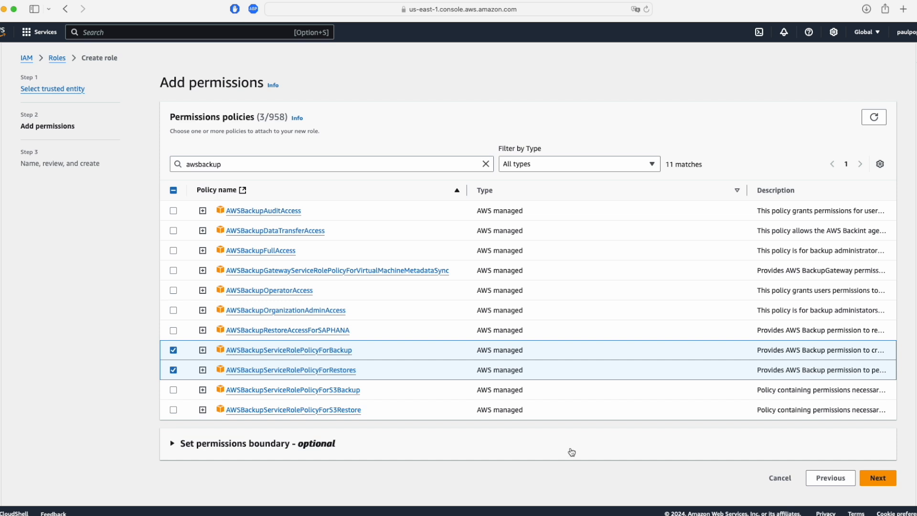
left_click(879, 478)
- Review the role's trust policy and attached permissions, enter a role name and create the role
scroll(191, 287, "down", 5)
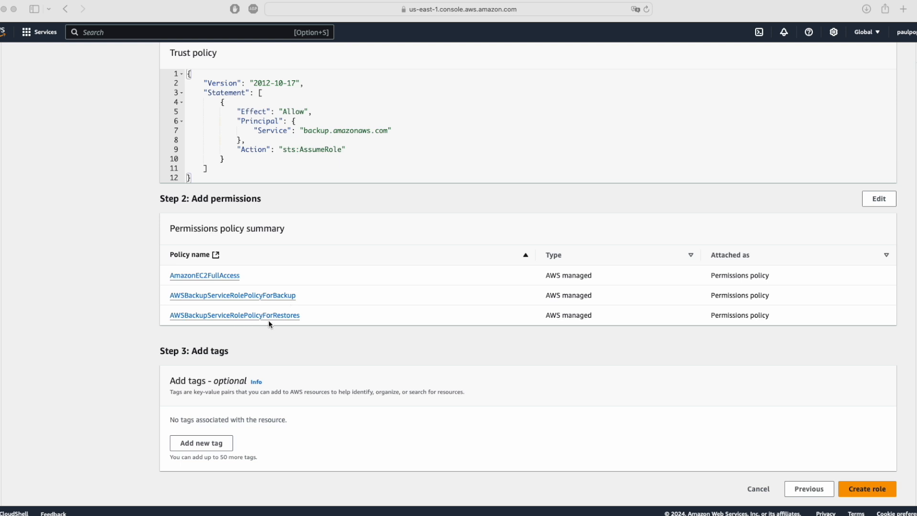
scroll(337, 333, "up", 5)
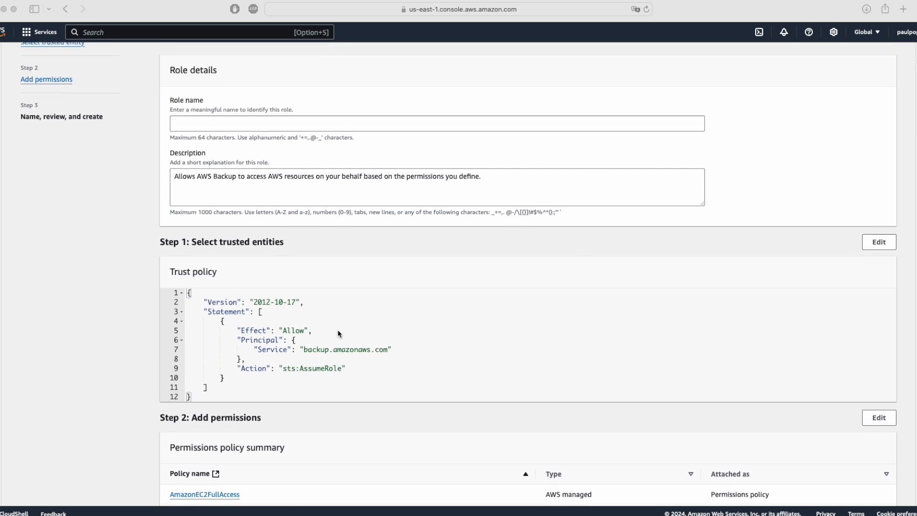
scroll(337, 333, "up", 1)
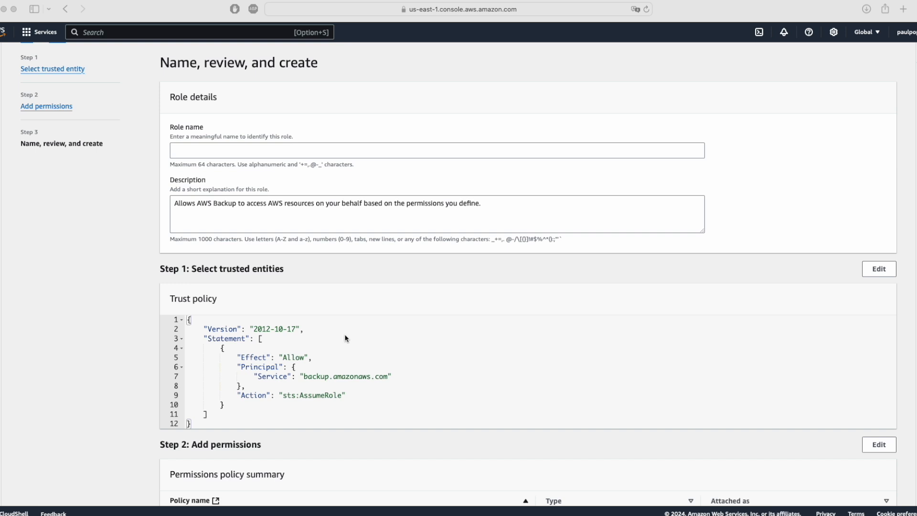
scroll(266, 171, "up", 1)
left_click(266, 171)
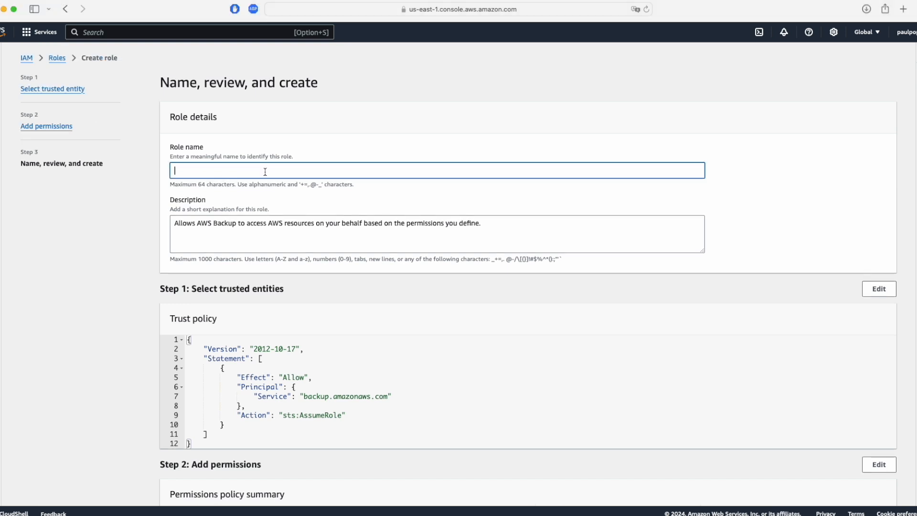
scroll(404, 403, "down", 6)
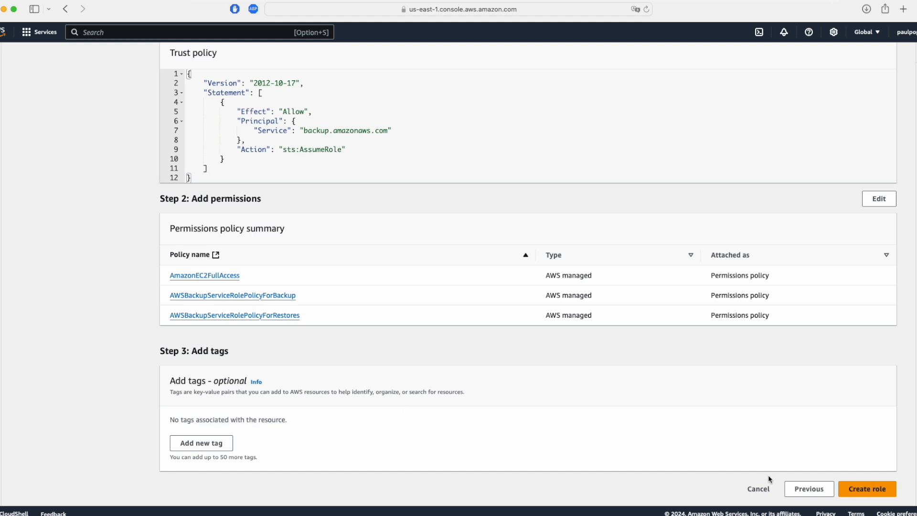
left_click(848, 488)
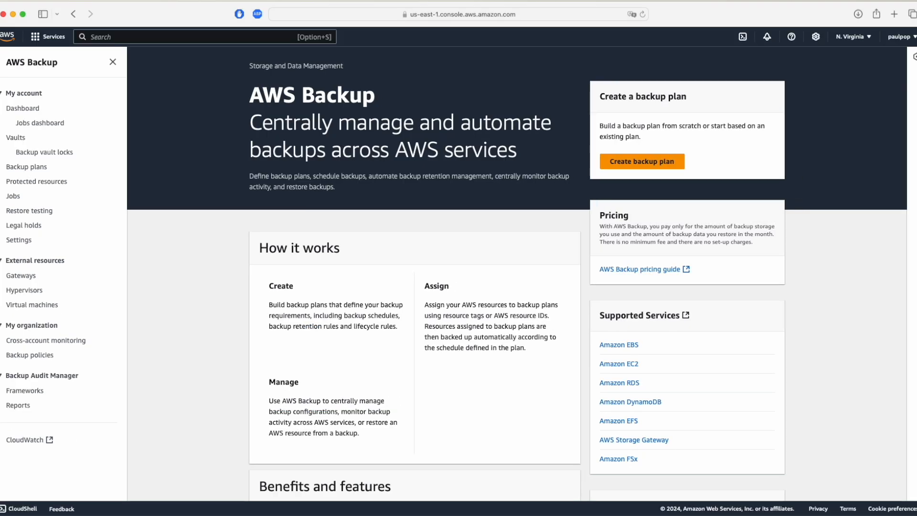
- Start a new AWS Backup plan built from scratch and name it ec2-backup-plan
left_click(650, 165)
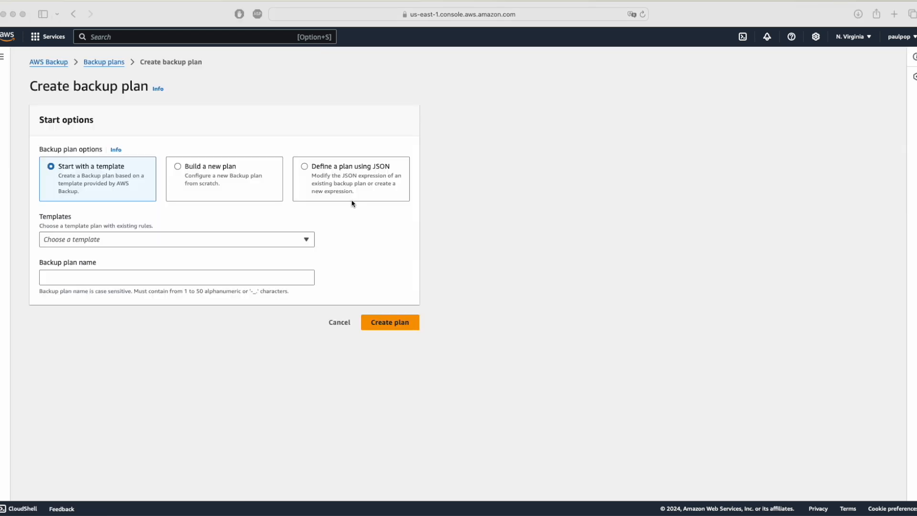
left_click(225, 179)
left_click(211, 233)
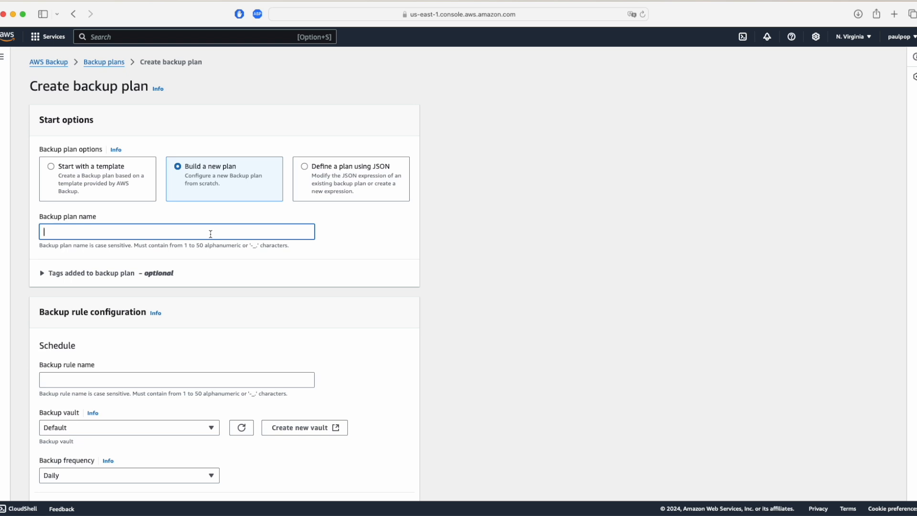
type("ec2-backup-plan")
- Name the backup rule DailyEC2Backup and choose a daily backup frequency
scroll(248, 296, "down", 4)
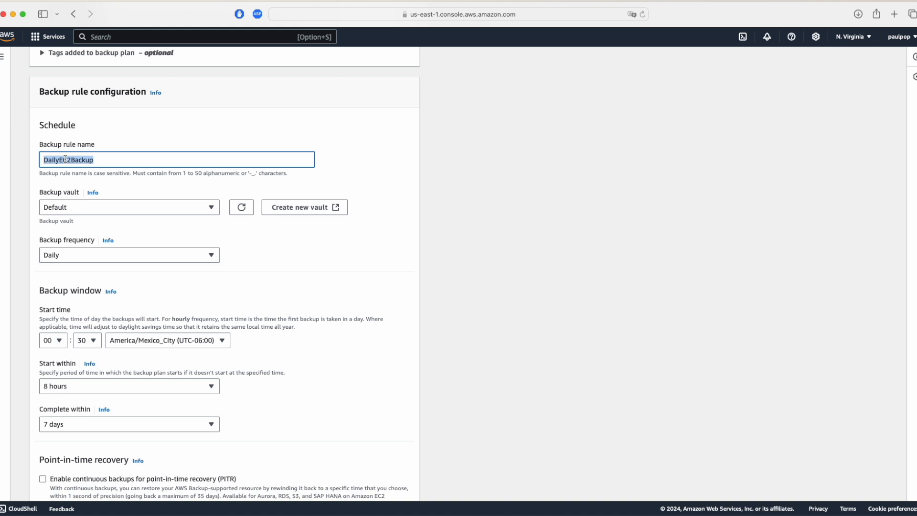
left_click(145, 259)
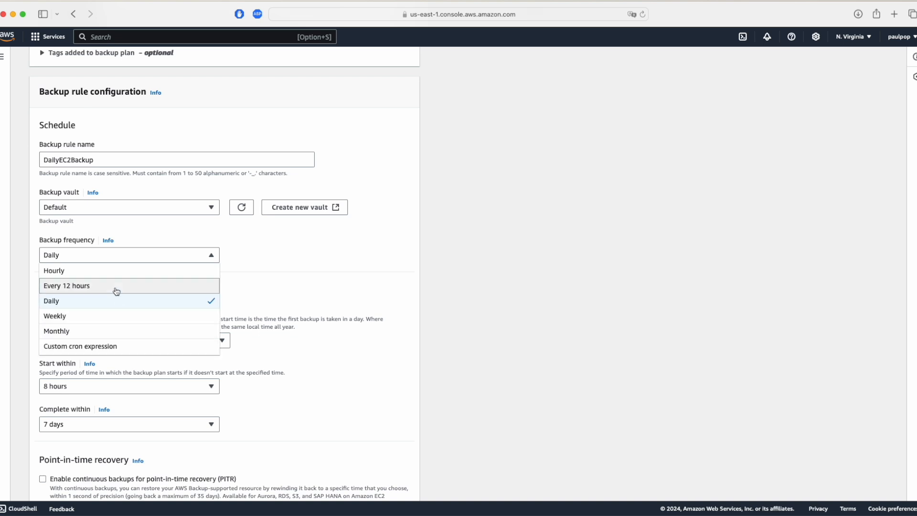
left_click(109, 301)
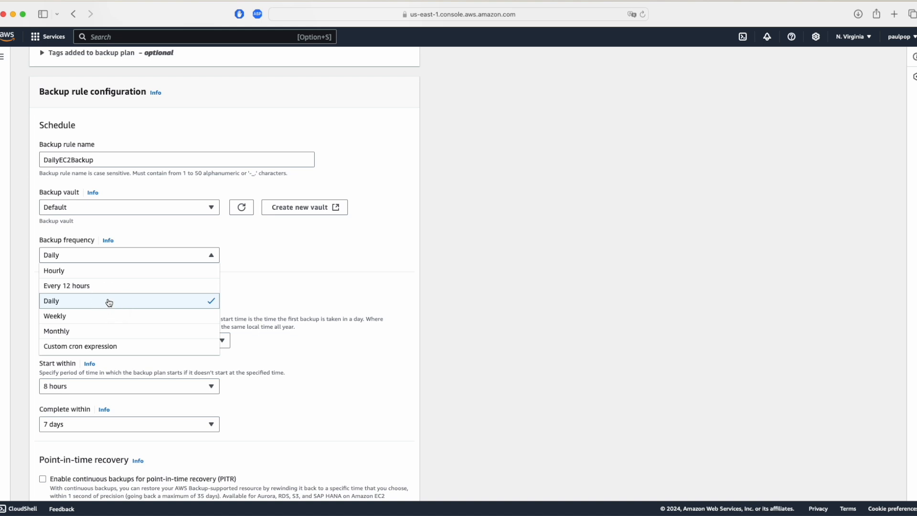
- Create a new vault of type Backup vault named "vaul-backup-ec2-" plus the account user name, with no KMS key chosen
scroll(164, 264, "down", 2)
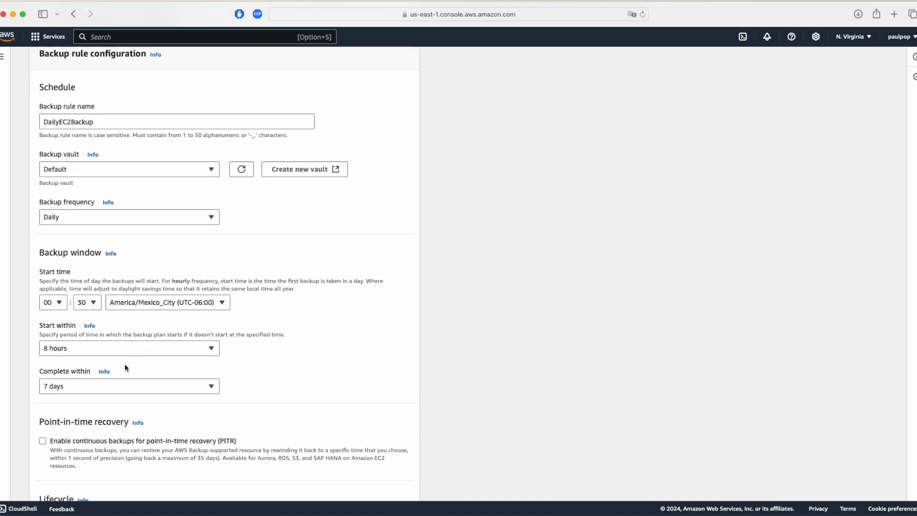
left_click(299, 170)
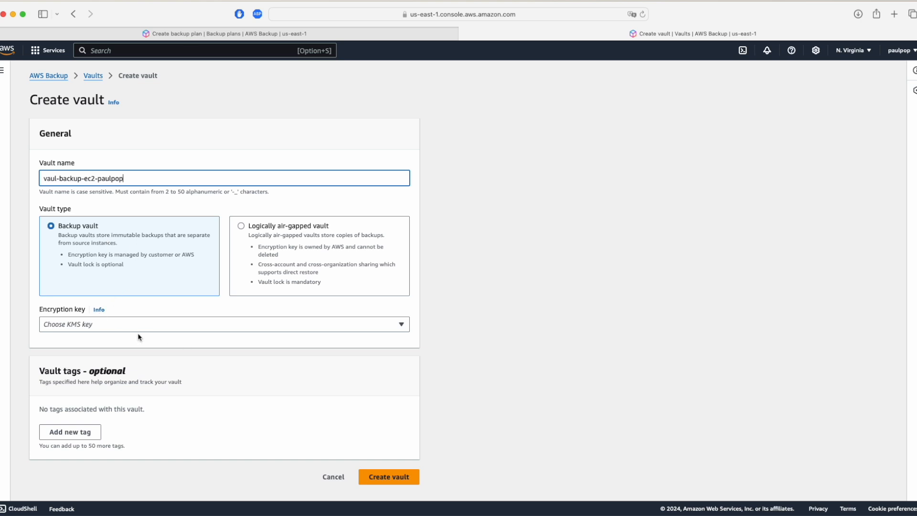
left_click(130, 325)
left_click(28, 299)
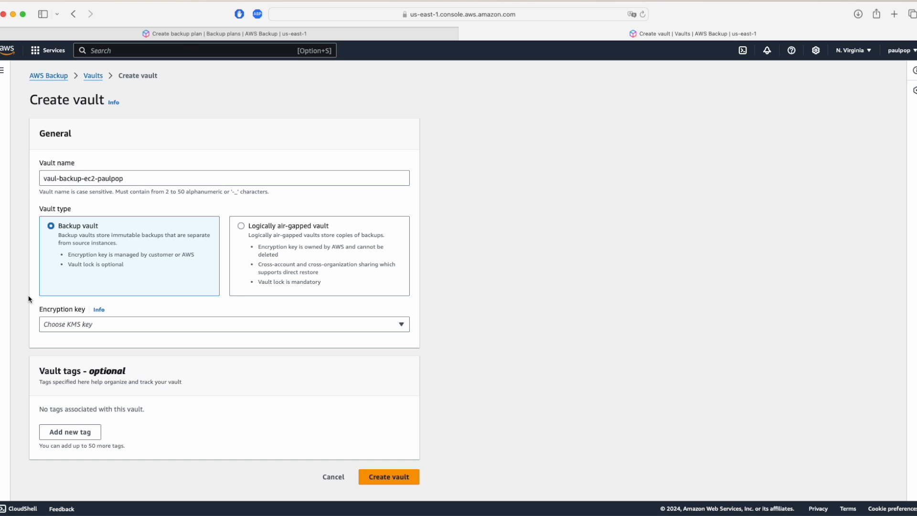
left_click(391, 477)
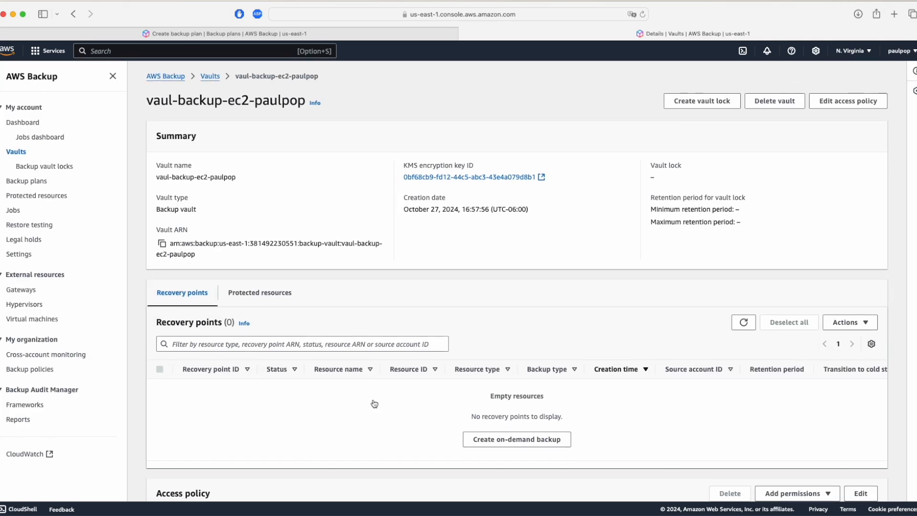
- Back in the backup plan, assign the new EC2 vault as the rule's backup vault
left_click(346, 37)
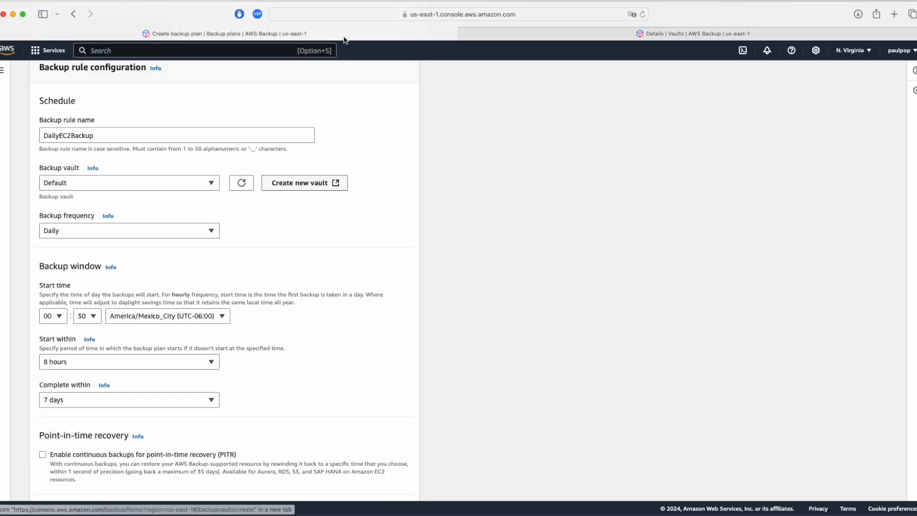
left_click(213, 184)
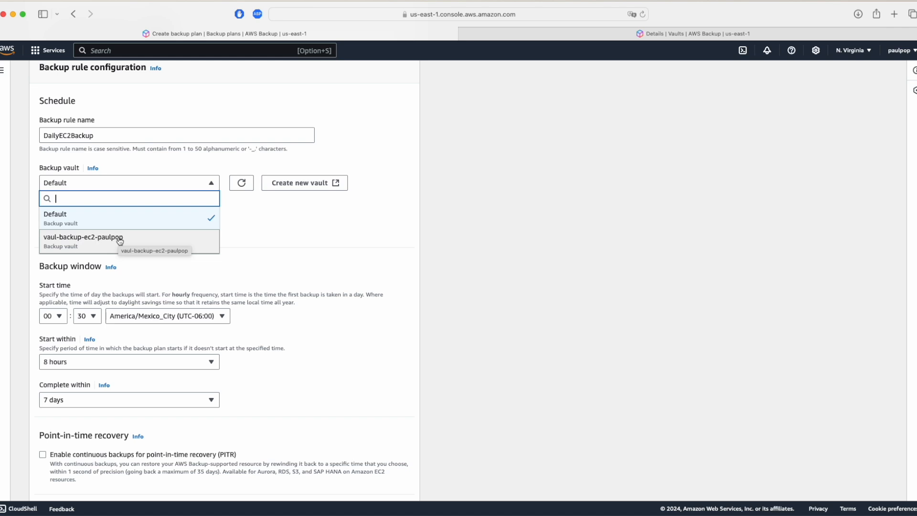
left_click(125, 240)
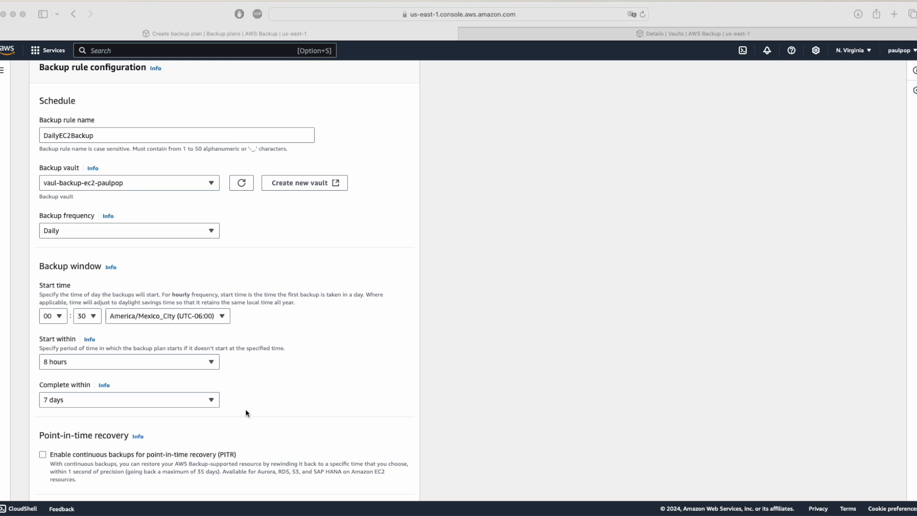
- Try enabling continuous backups for point-in-time recovery, and turn the option off again
scroll(245, 409, "down", 2)
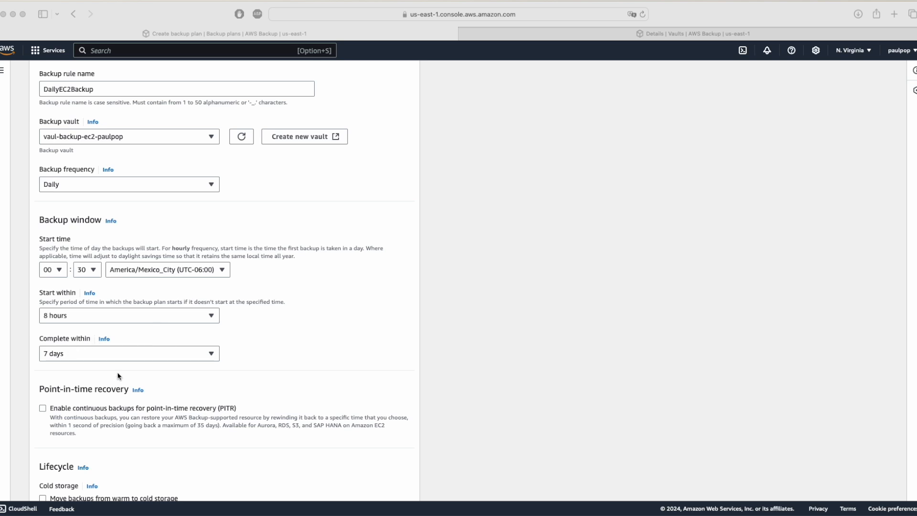
scroll(183, 398, "down", 8)
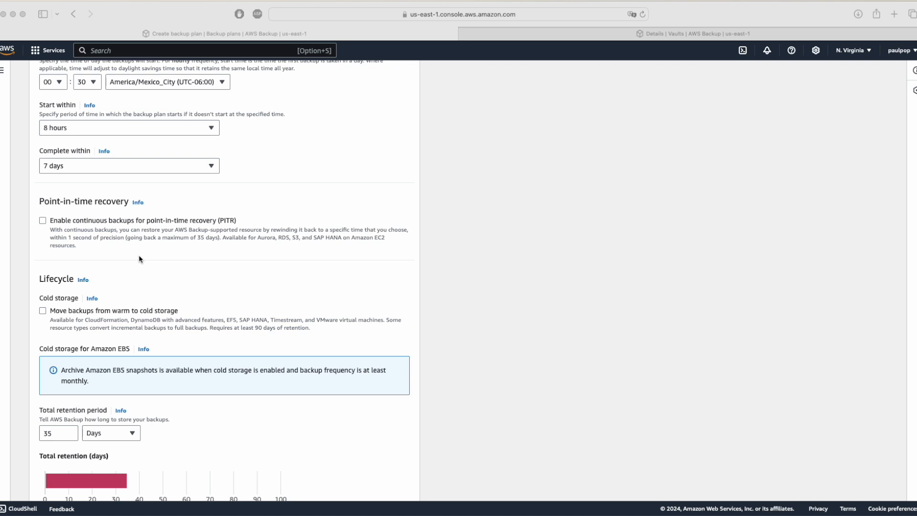
left_click(43, 221)
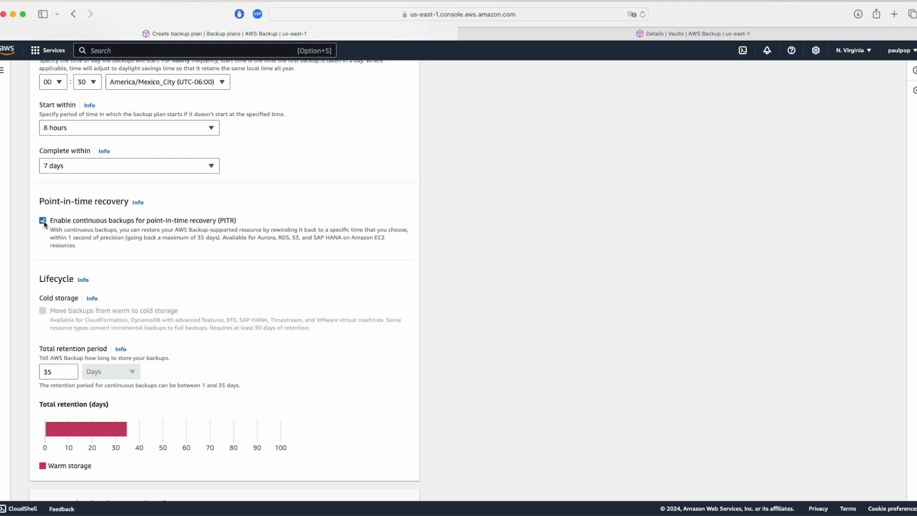
left_click(43, 220)
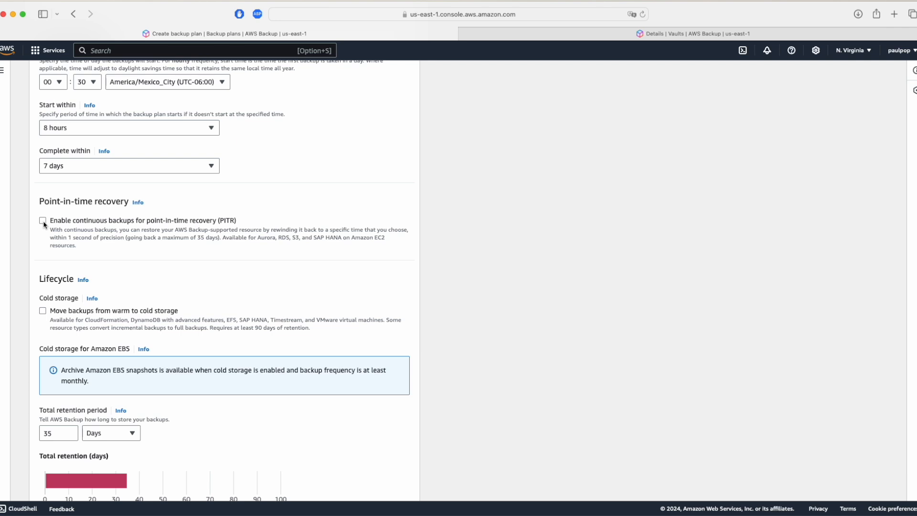
- Review the backup rule's cold storage, retention, copy destination regions, recovery point tags and advanced backup settings
scroll(134, 263, "down", 3)
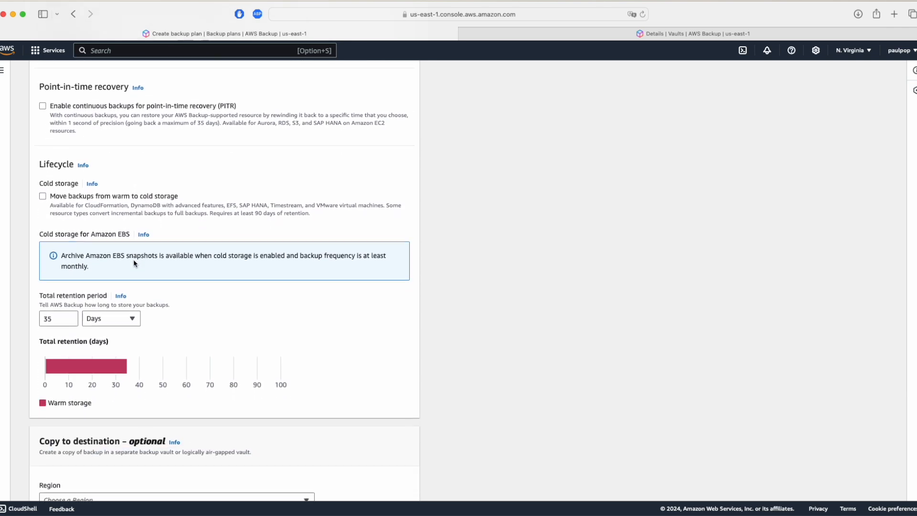
scroll(134, 262, "down", 1)
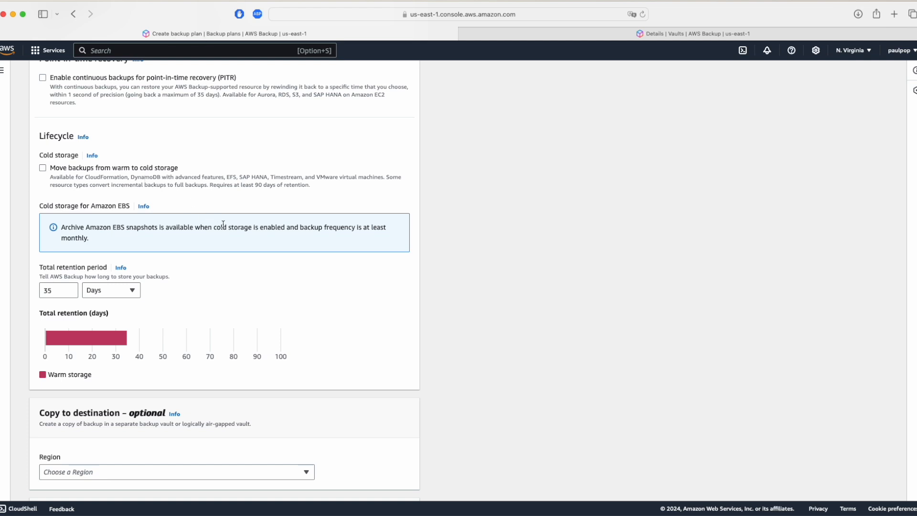
scroll(223, 224, "down", 8)
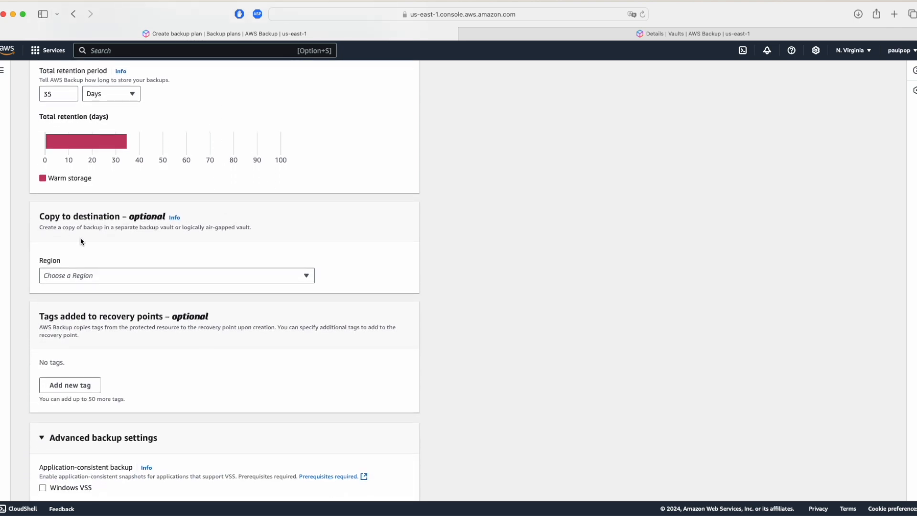
scroll(80, 237, "up", 4)
scroll(82, 239, "down", 5)
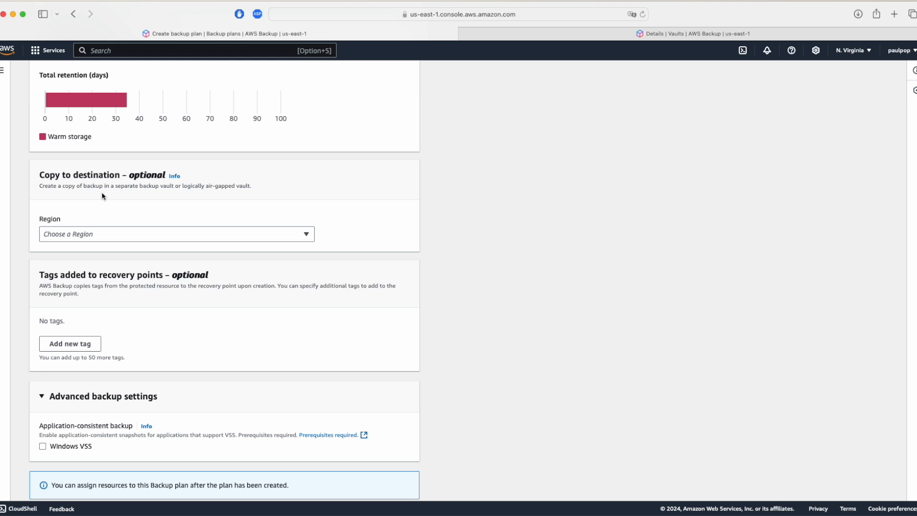
left_click(147, 239)
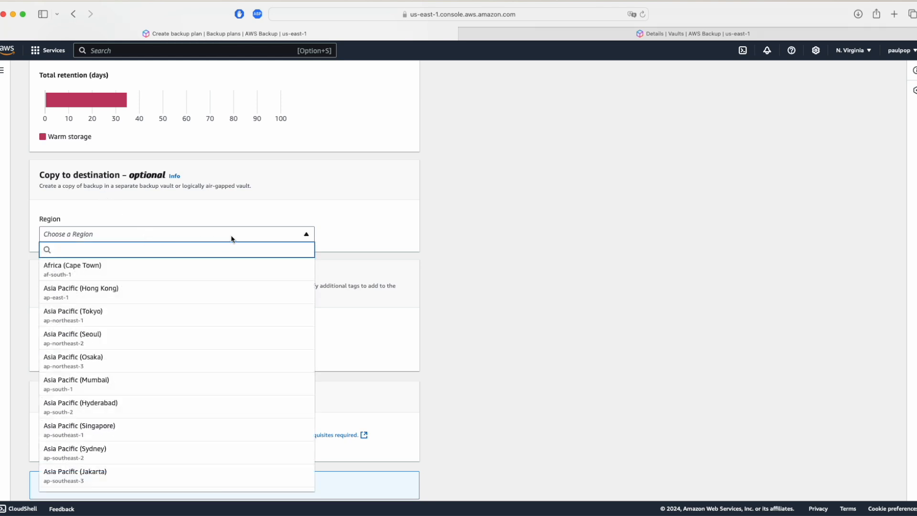
left_click(338, 228)
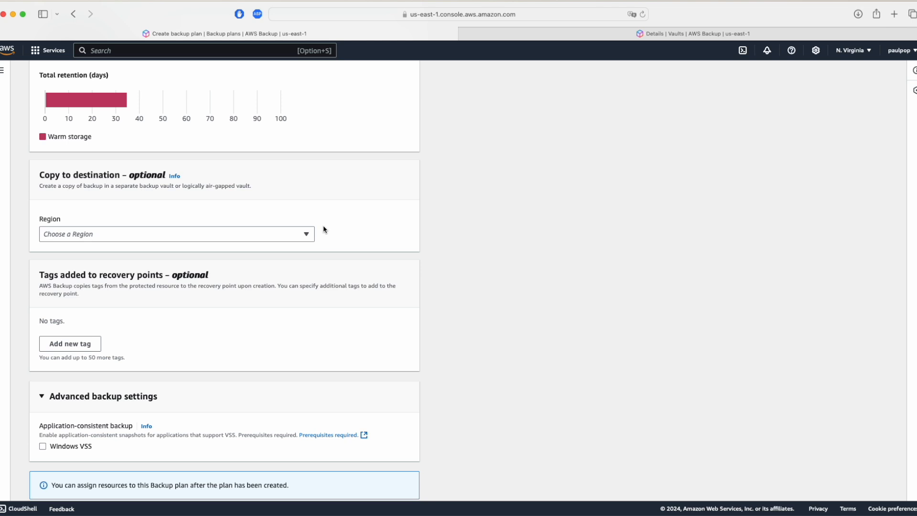
scroll(324, 226, "down", 1)
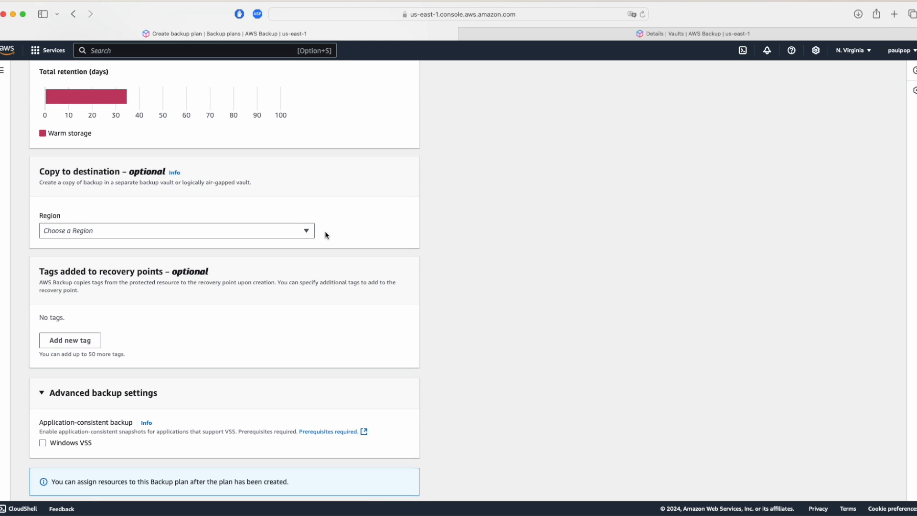
scroll(375, 250, "down", 5)
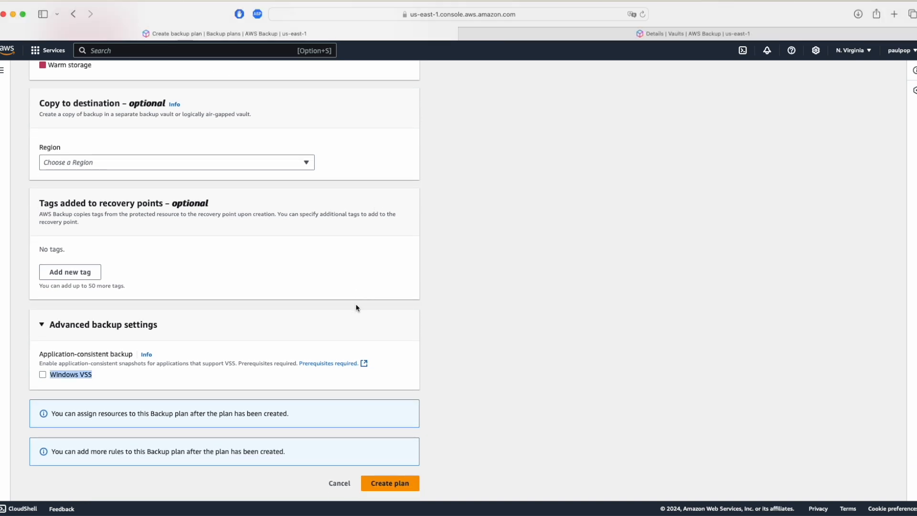
- Create the backup plan without a copy destination, recovery point tags or Windows VSS
left_click(256, 344)
scroll(429, 419, "up", 5)
scroll(429, 419, "down", 3)
scroll(429, 423, "down", 2)
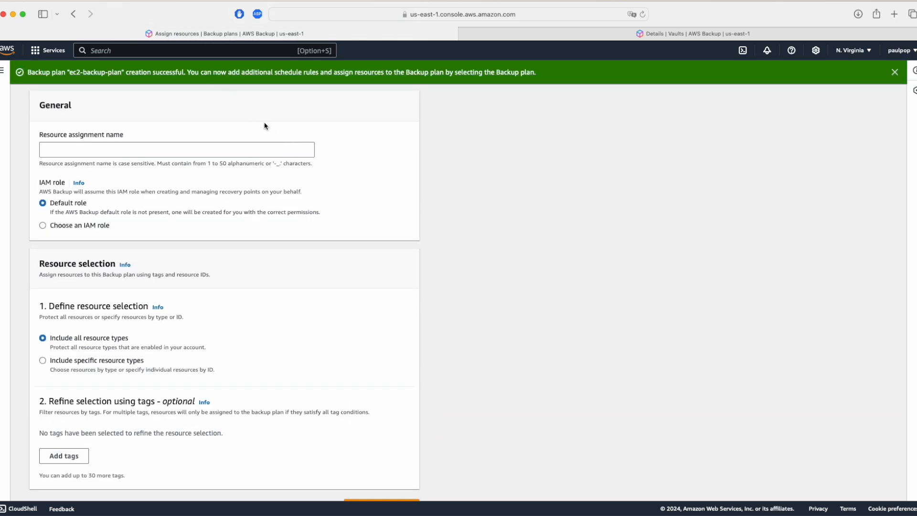
- Open ec2-backup-plan from the list of backup plans and start a new resource assignment for it
scroll(264, 126, "up", 2)
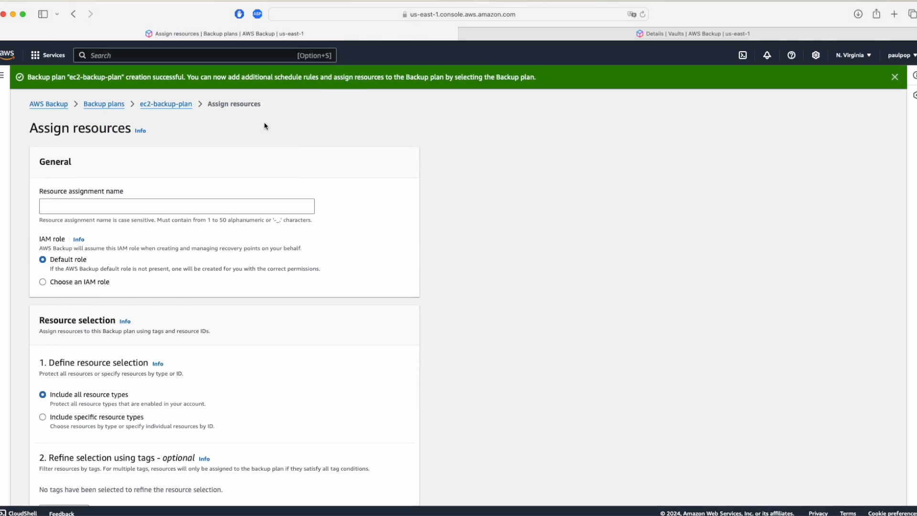
left_click(110, 99)
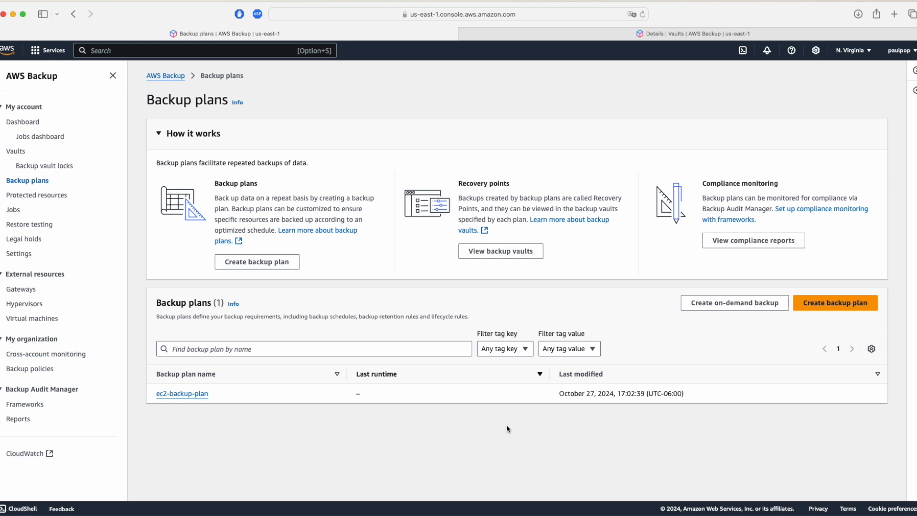
left_click(195, 398)
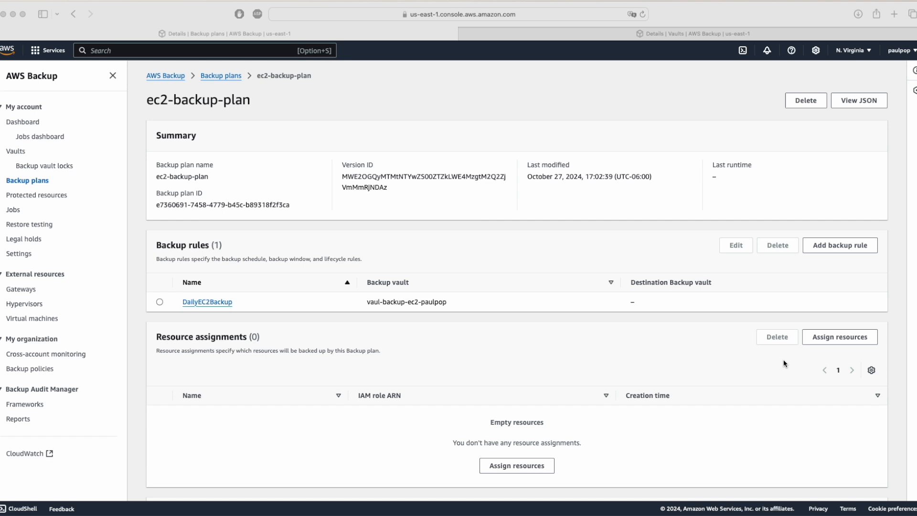
left_click(835, 340)
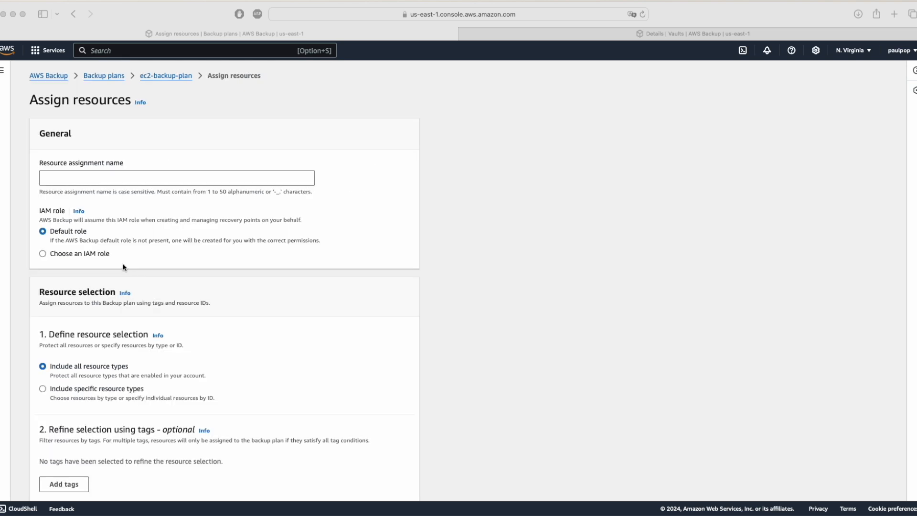
- Choose role-backup-ec2 as the IAM role for the resource assignment instead of the default role
left_click(43, 254)
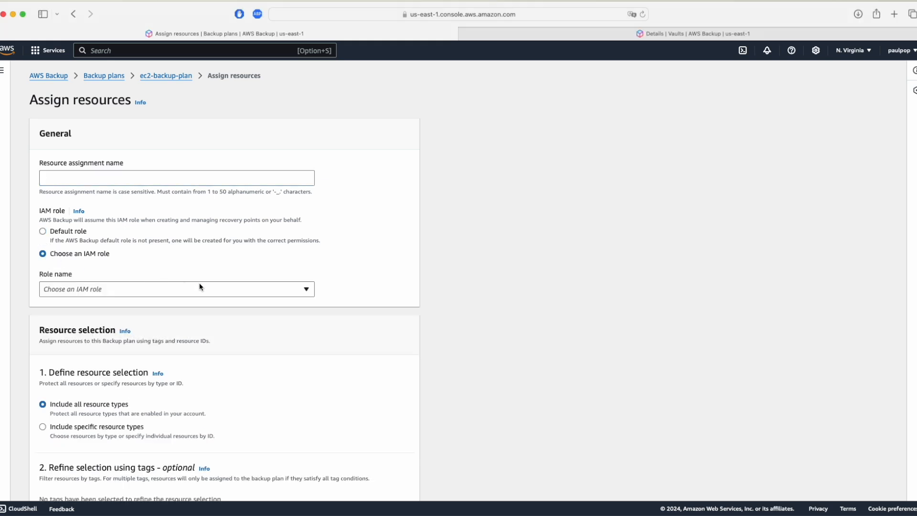
left_click(307, 291)
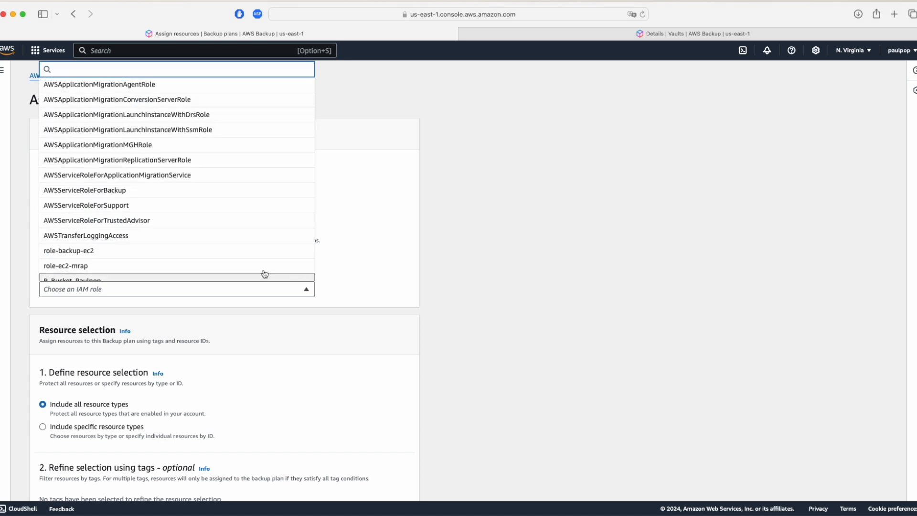
scroll(203, 249, "down", 1)
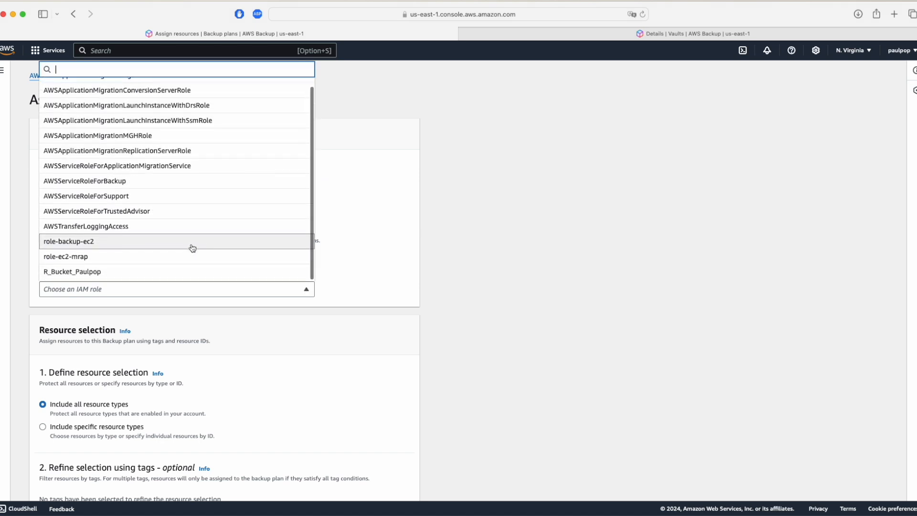
left_click(95, 242)
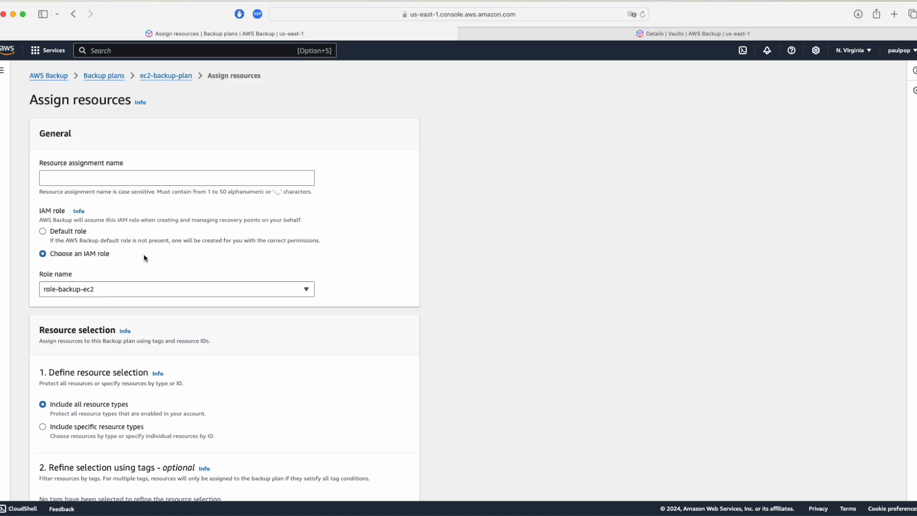
- Limit the resource selection to specific resource types and add EC2
scroll(388, 355, "down", 3)
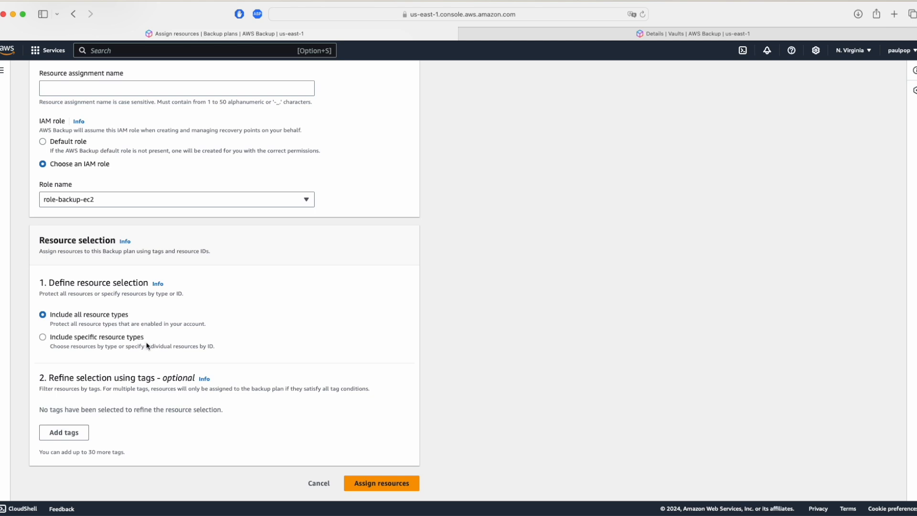
left_click(43, 337)
scroll(273, 391, "down", 4)
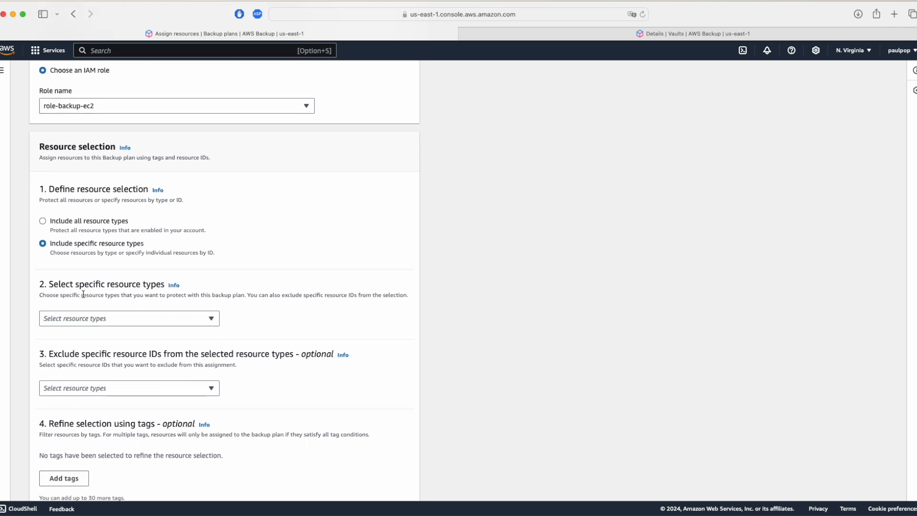
left_click(210, 318)
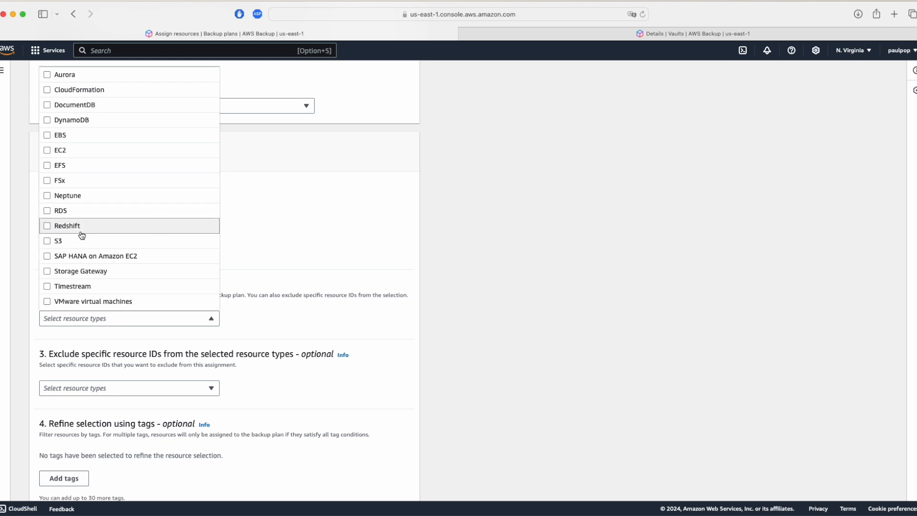
left_click(60, 150)
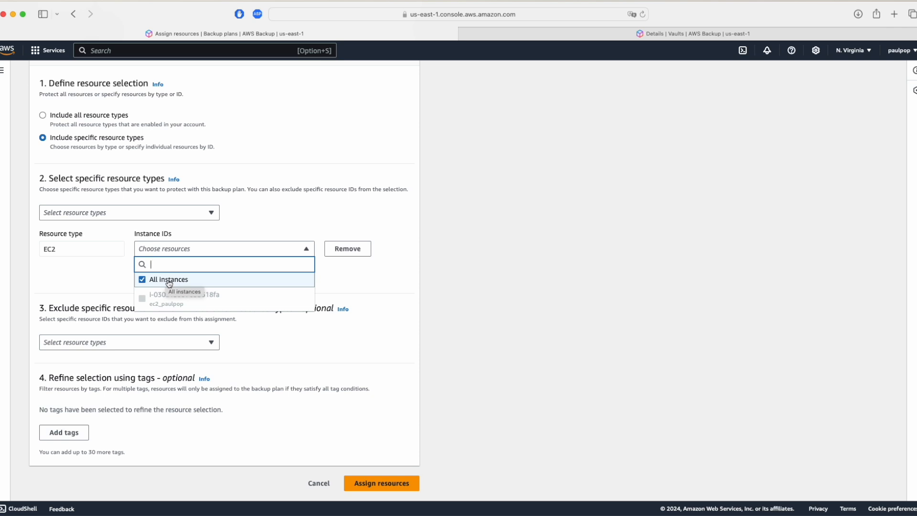
left_click(169, 284)
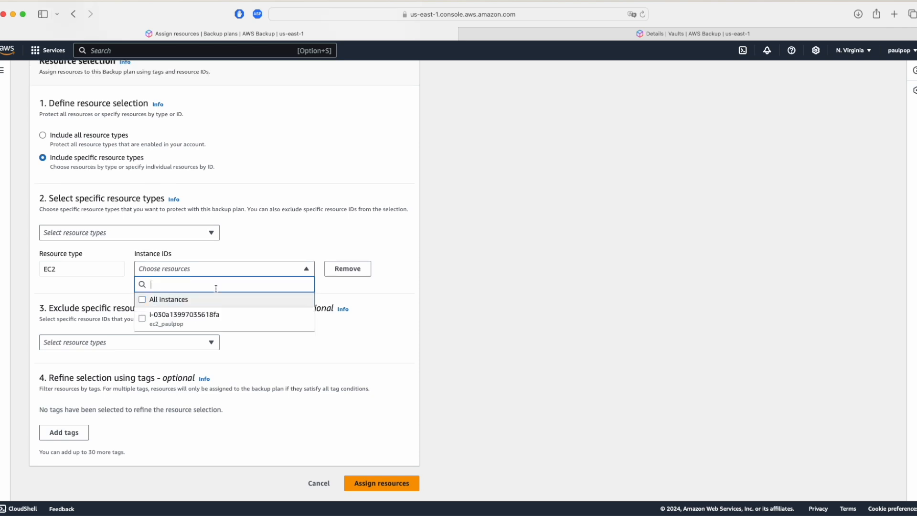
scroll(216, 288, "up", 1)
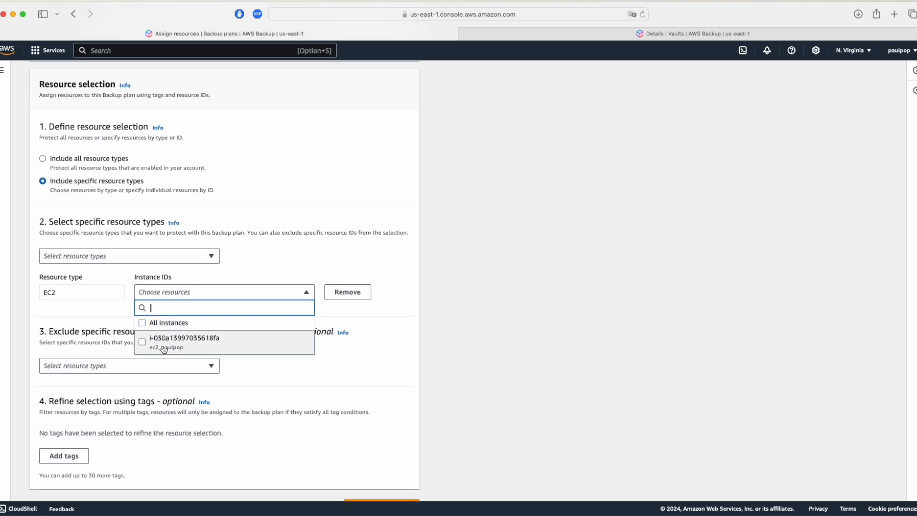
left_click(143, 342)
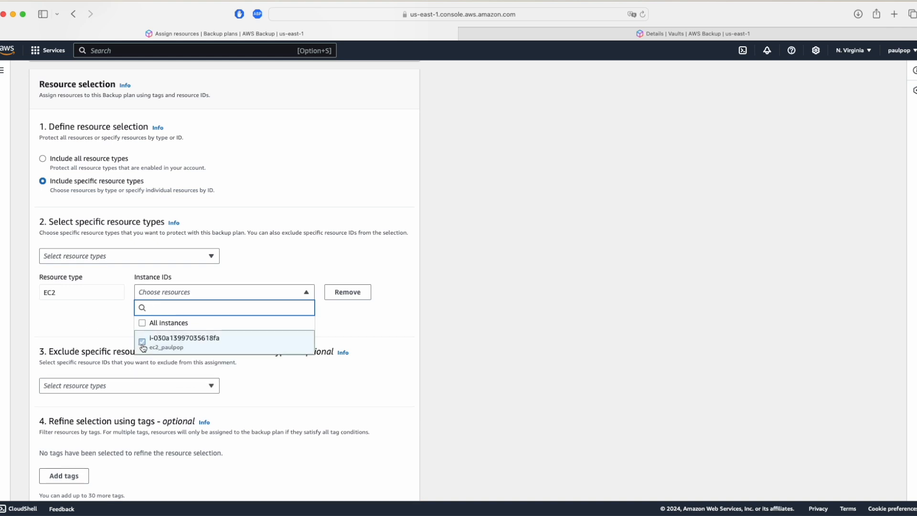
left_click(457, 359)
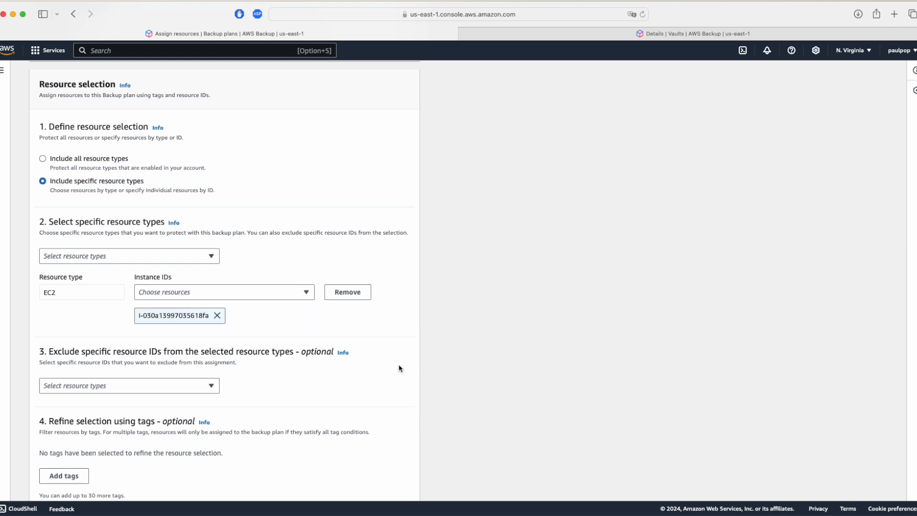
- Check which resource types can be excluded from the assignment, selecting none
scroll(383, 403, "down", 2)
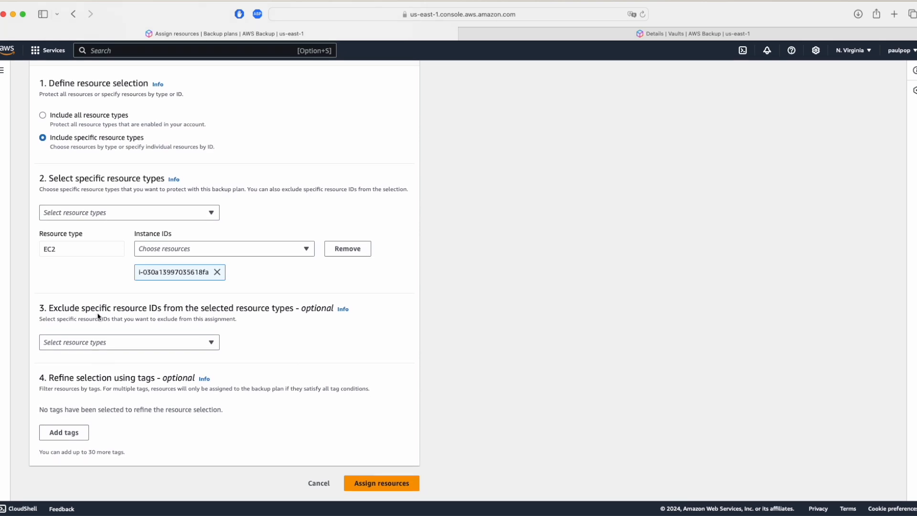
left_click(213, 344)
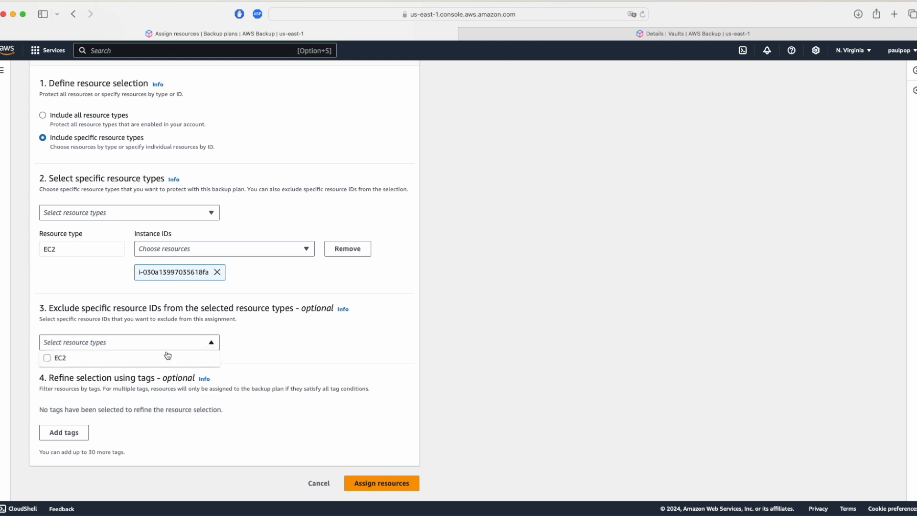
left_click(365, 344)
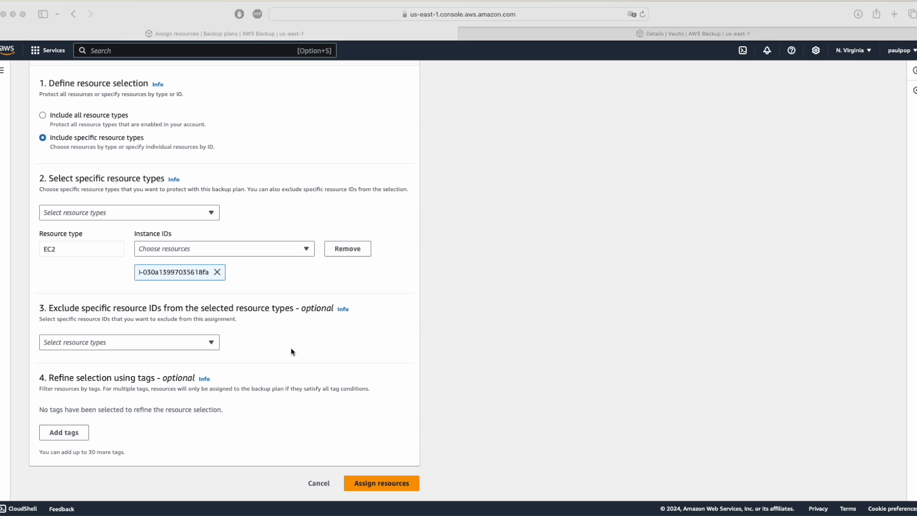
scroll(323, 383, "up", 2)
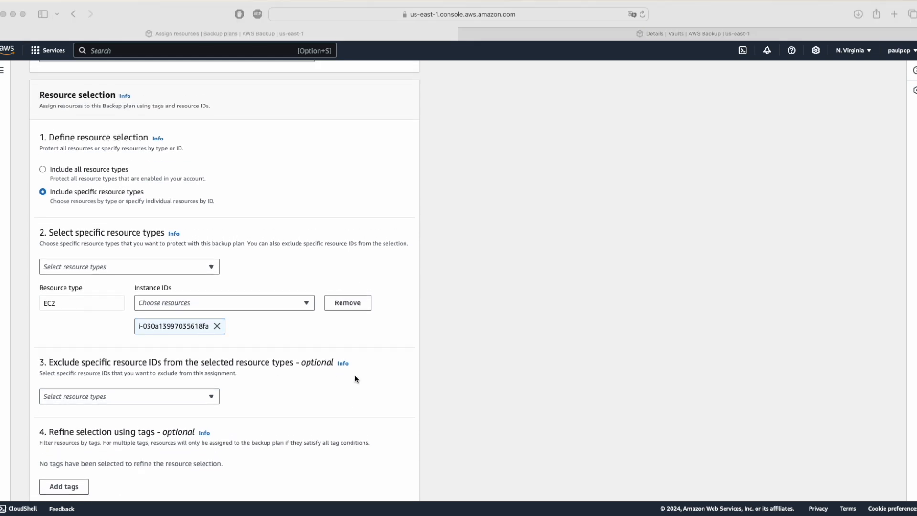
scroll(354, 379, "down", 2)
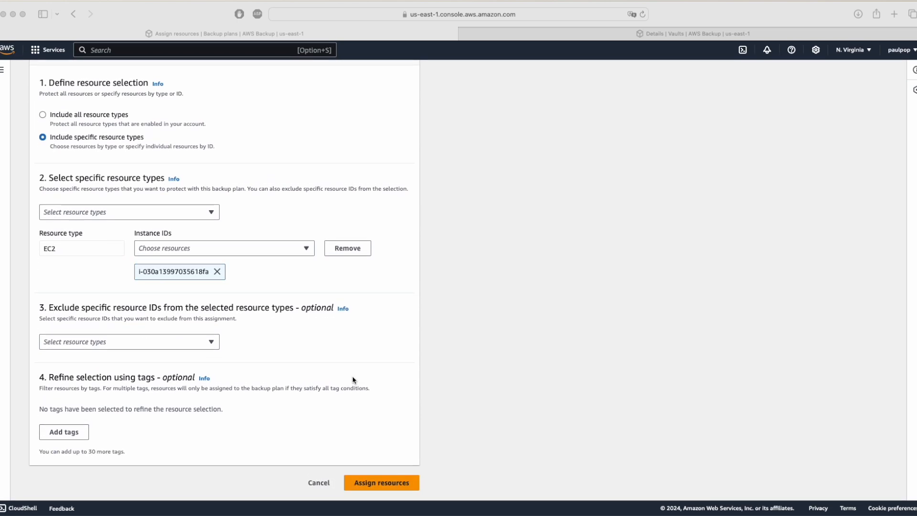
- Fill in the resource assignment name and assign the selected EC2 instance to the backup plan
scroll(301, 404, "up", 10)
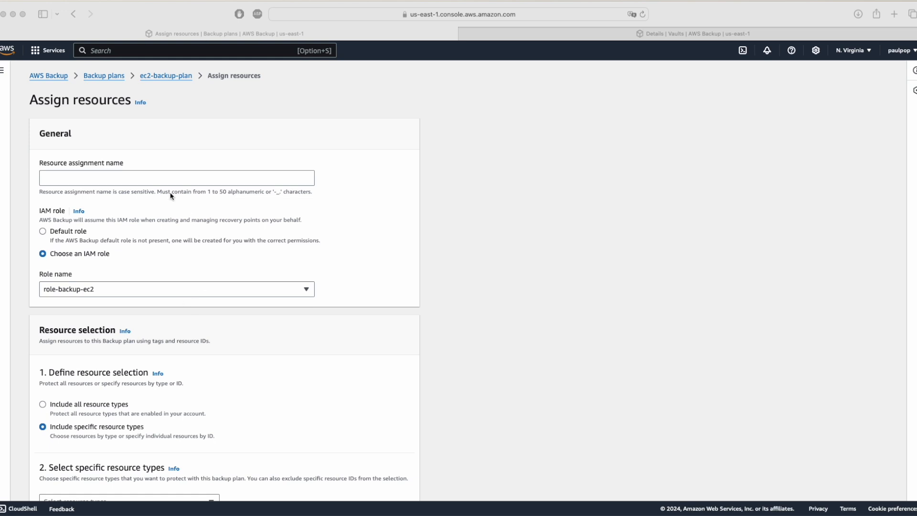
left_click(153, 178)
left_click(151, 179)
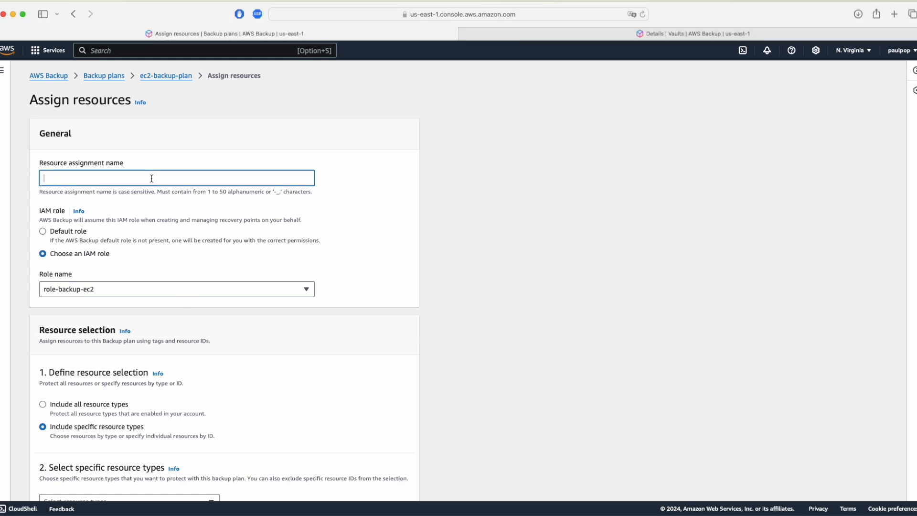
scroll(406, 290, "down", 6)
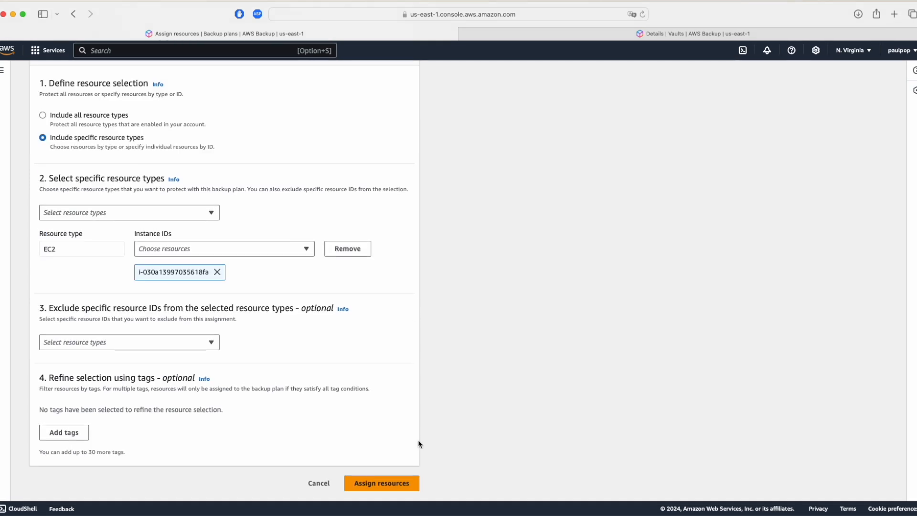
left_click(376, 485)
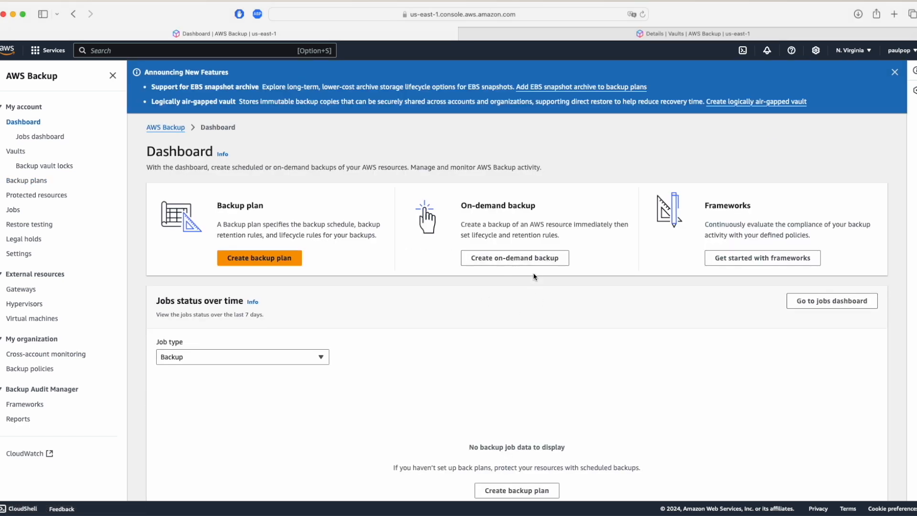
left_click(532, 263)
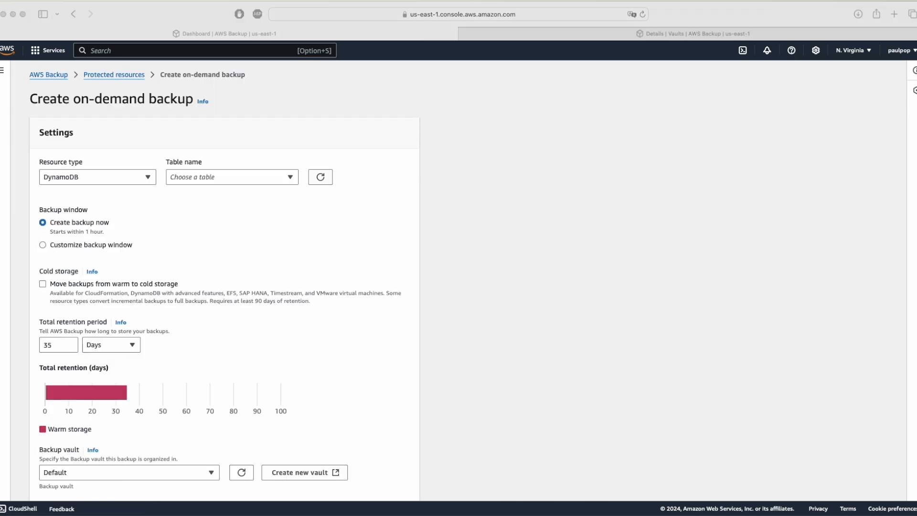
left_click(147, 180)
left_click(149, 180)
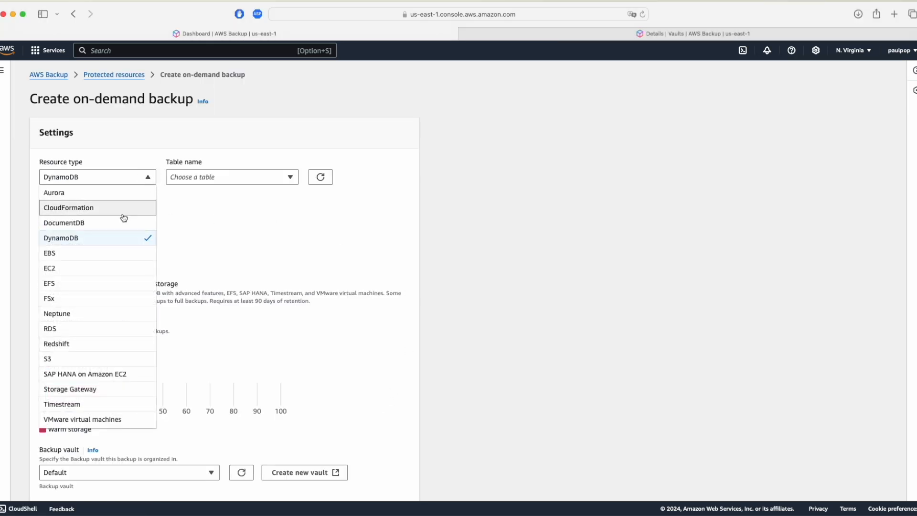
left_click(75, 268)
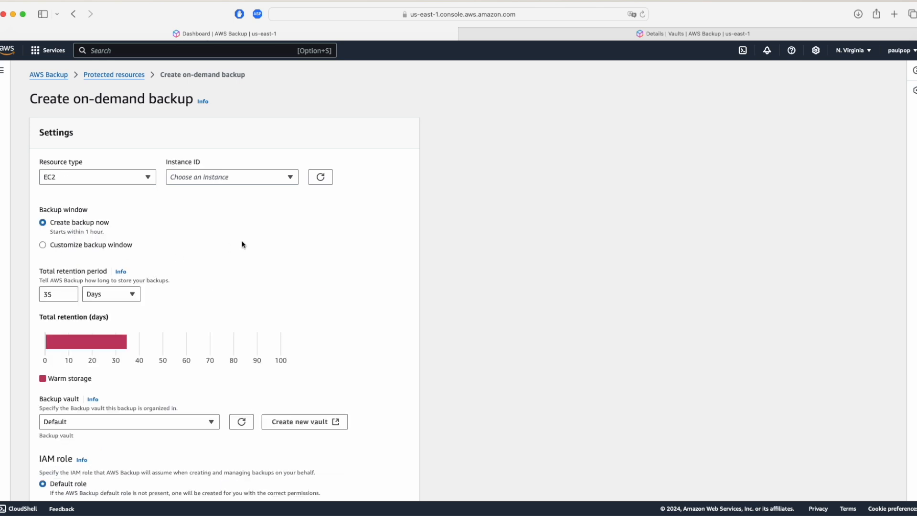
left_click(290, 178)
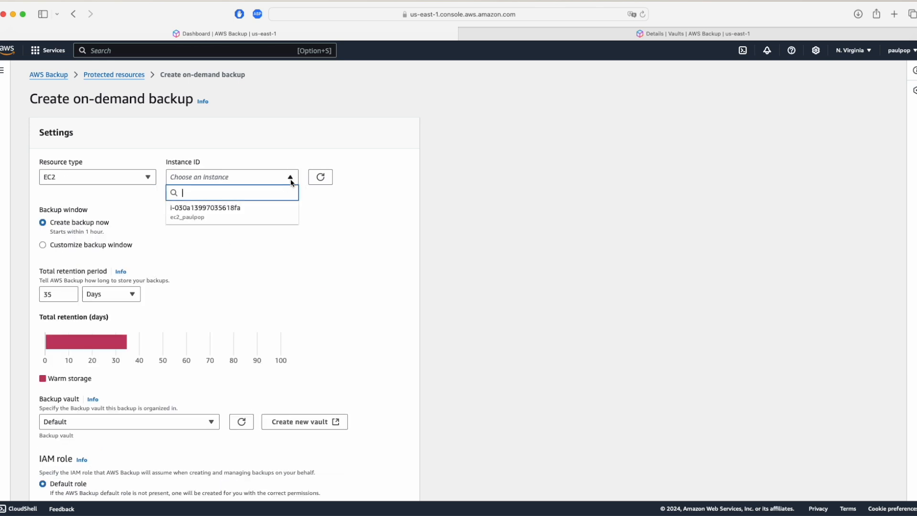
left_click(268, 216)
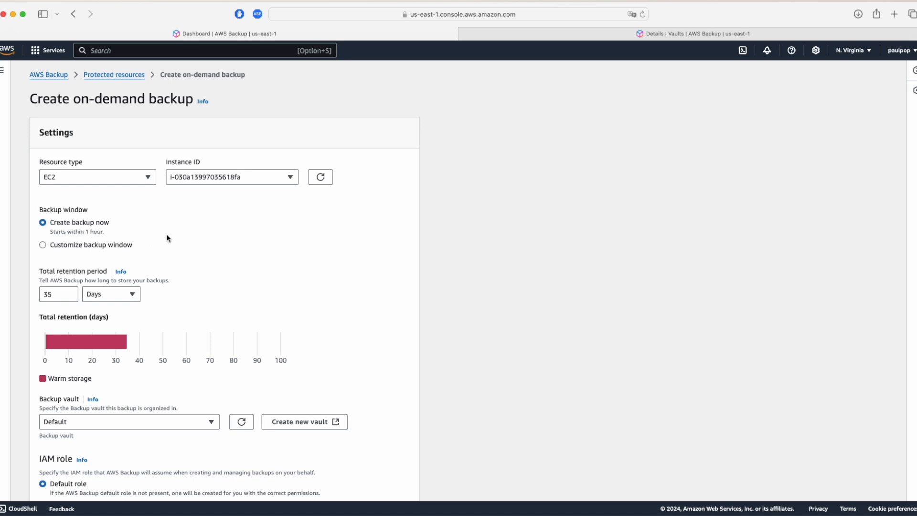
- Choose the vault vaul-backup-ec2-paulpop and the IAM role role-backup-ec2, and create the on-demand backup
scroll(303, 288, "down", 3)
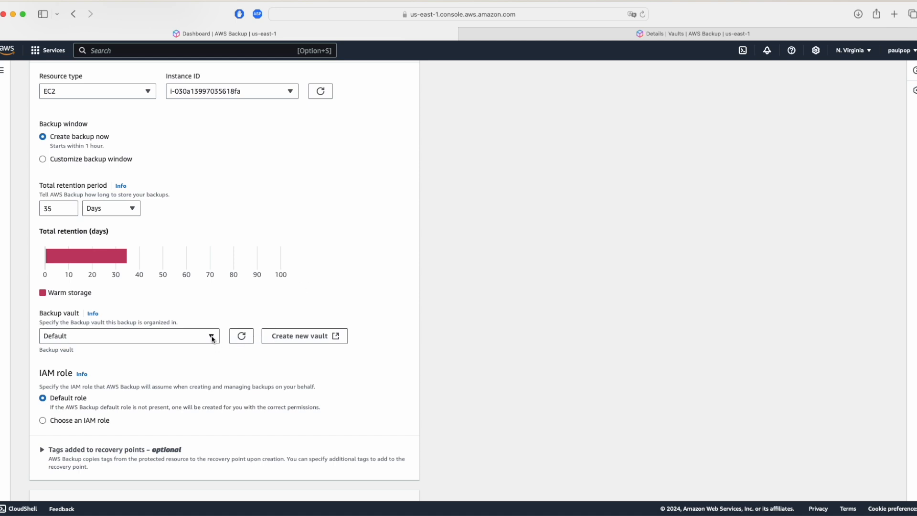
left_click(211, 337)
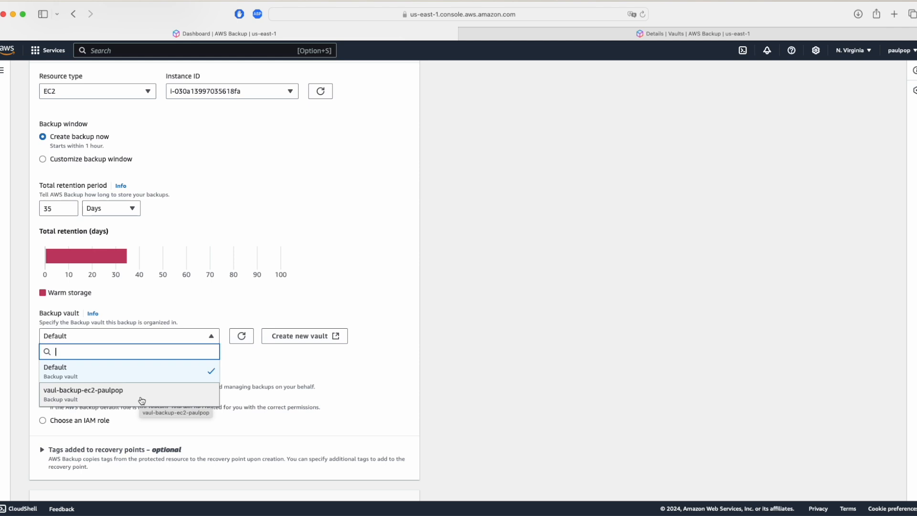
left_click(141, 400)
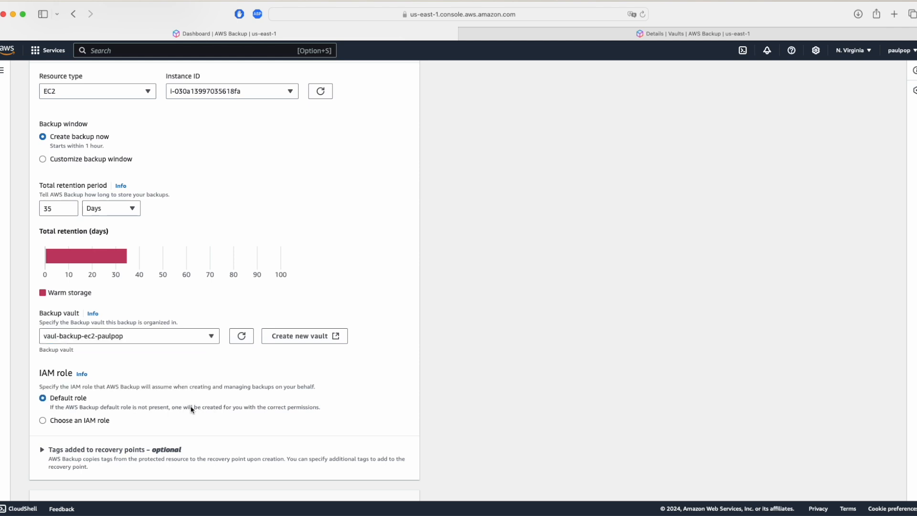
left_click(42, 421)
scroll(260, 379, "down", 3)
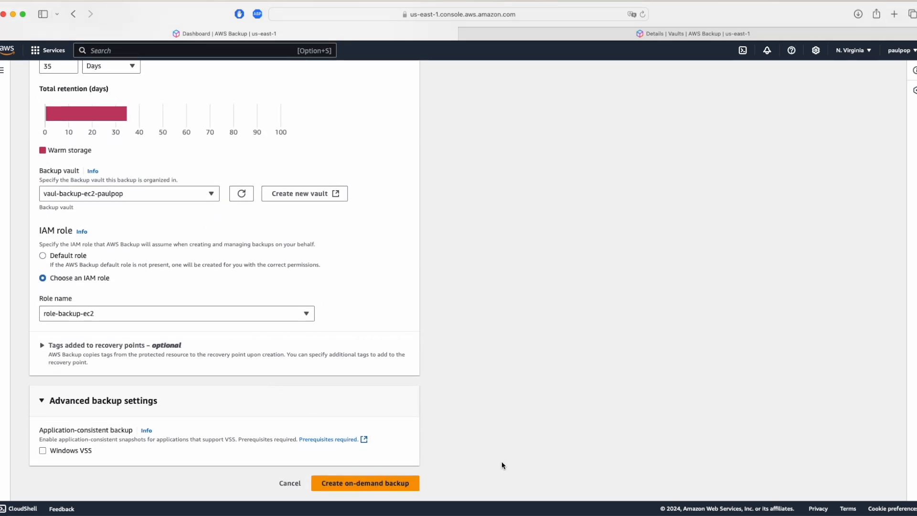
left_click(381, 484)
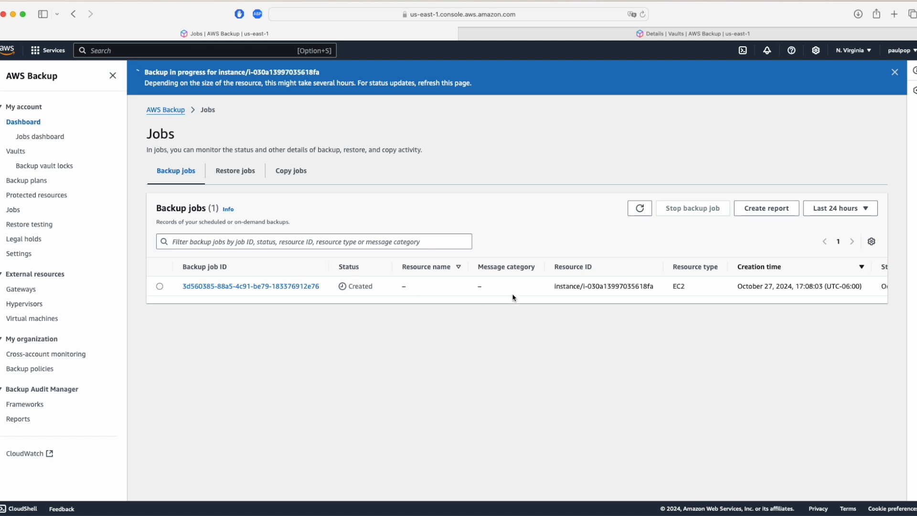
- Examine the new backup job and its details, including IAM role, creation date, resource name and resource ID
scroll(512, 298, "right", 5)
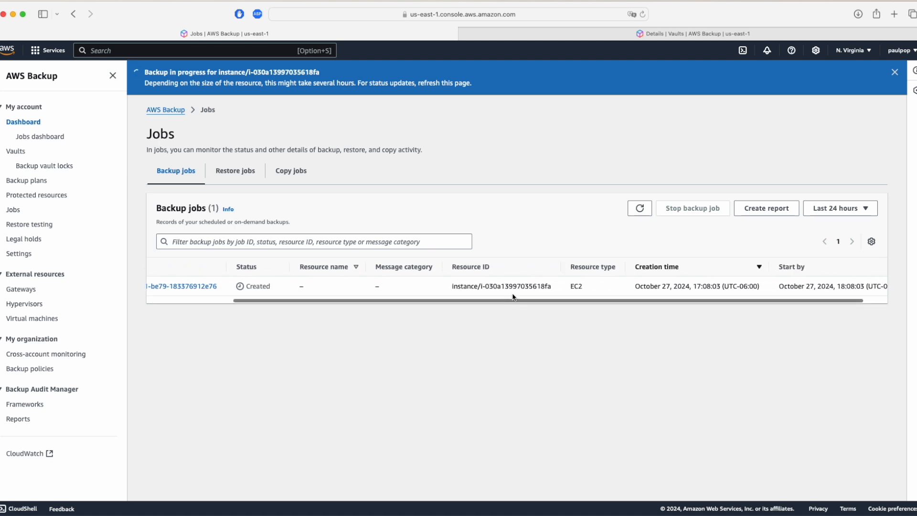
scroll(512, 298, "left", 5)
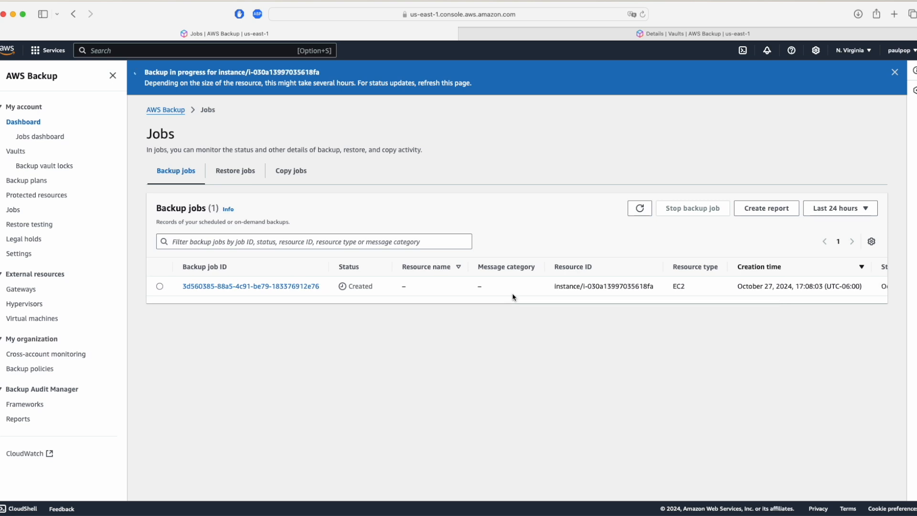
left_click(275, 251)
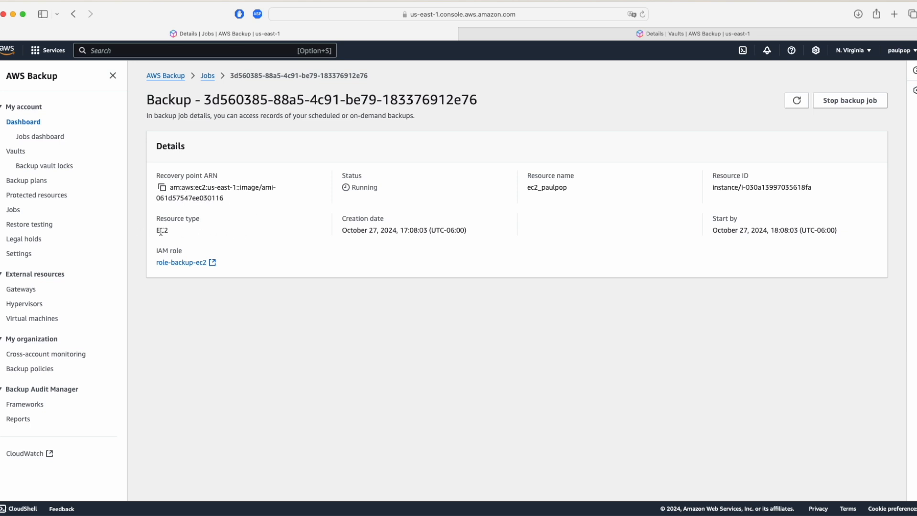
left_click_drag(156, 251, 188, 255)
left_click_drag(340, 217, 403, 227)
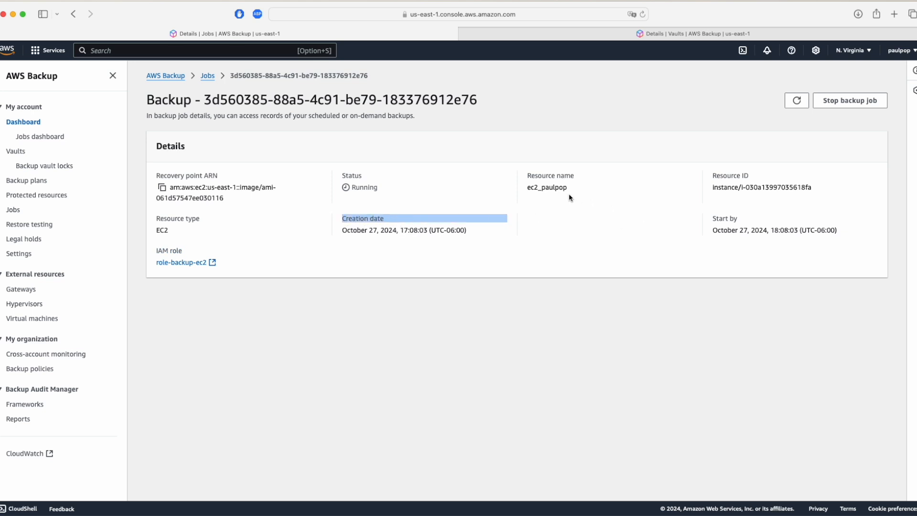
left_click_drag(527, 174, 589, 191)
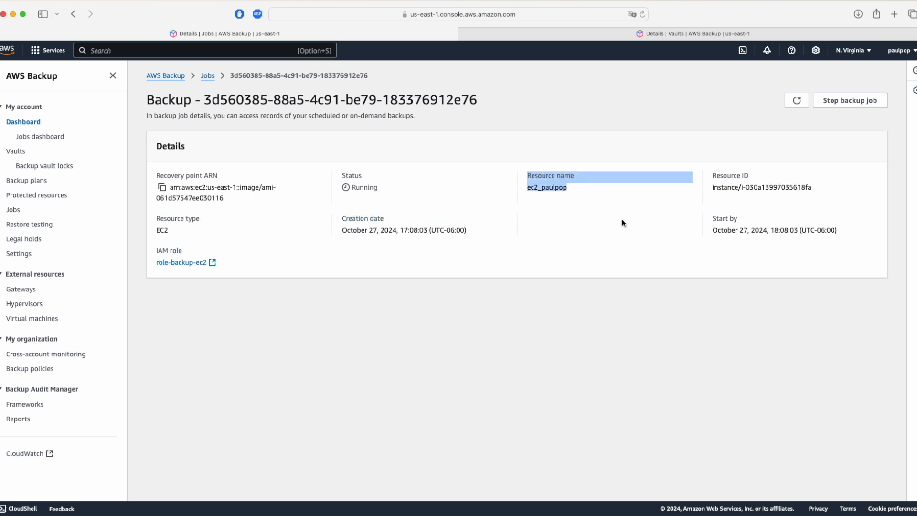
left_click_drag(713, 175, 801, 187)
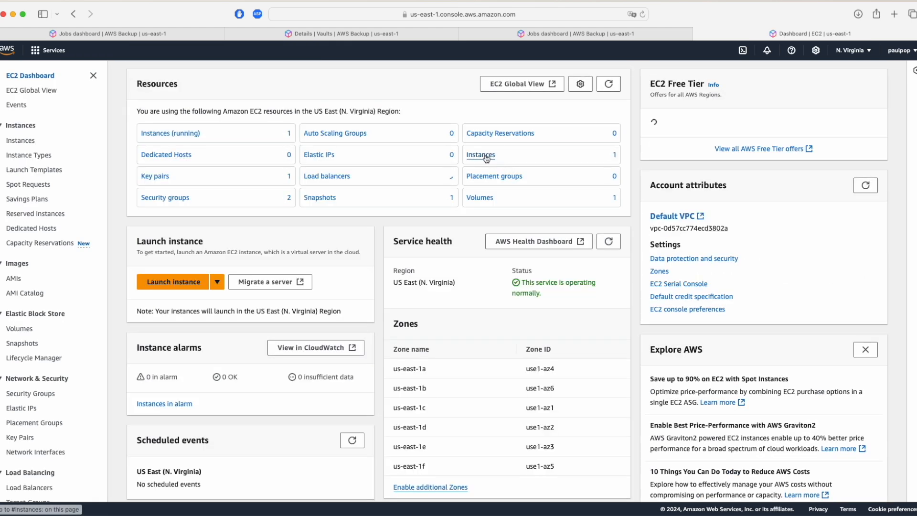
left_click(486, 158)
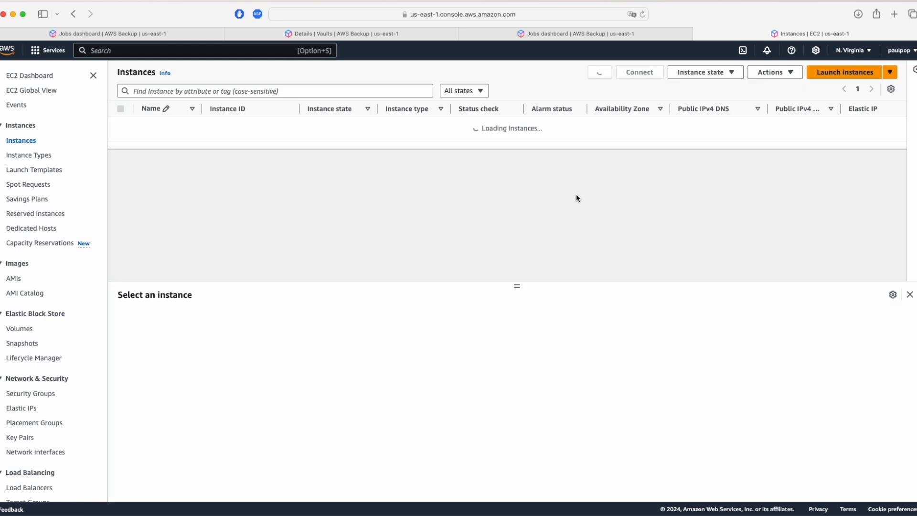
left_click(121, 127)
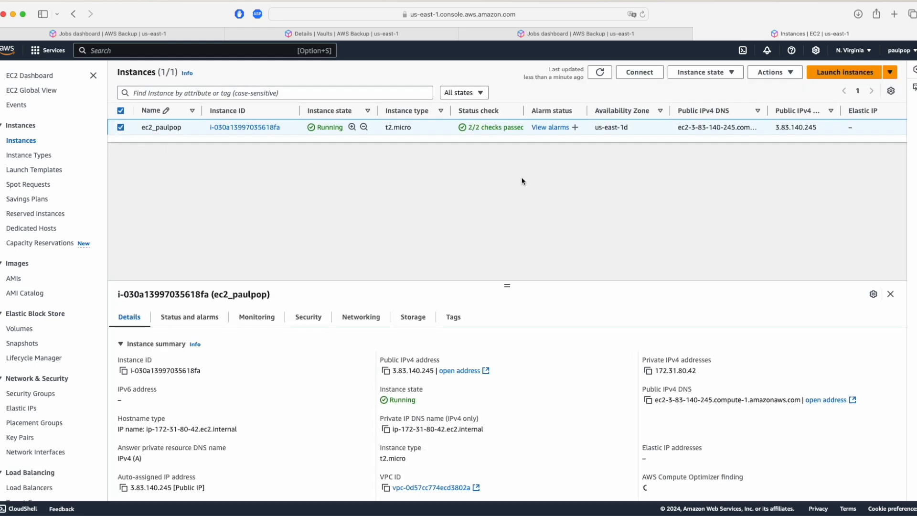
left_click(770, 73)
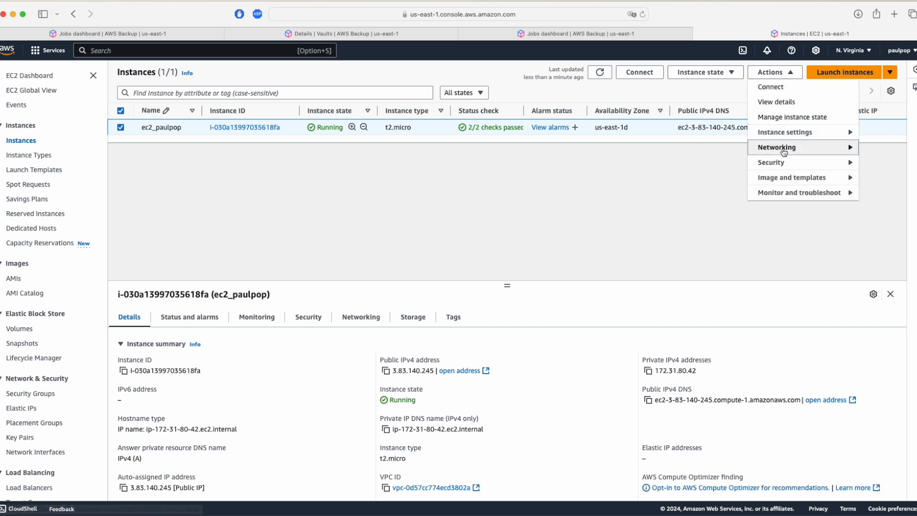
left_click(734, 73)
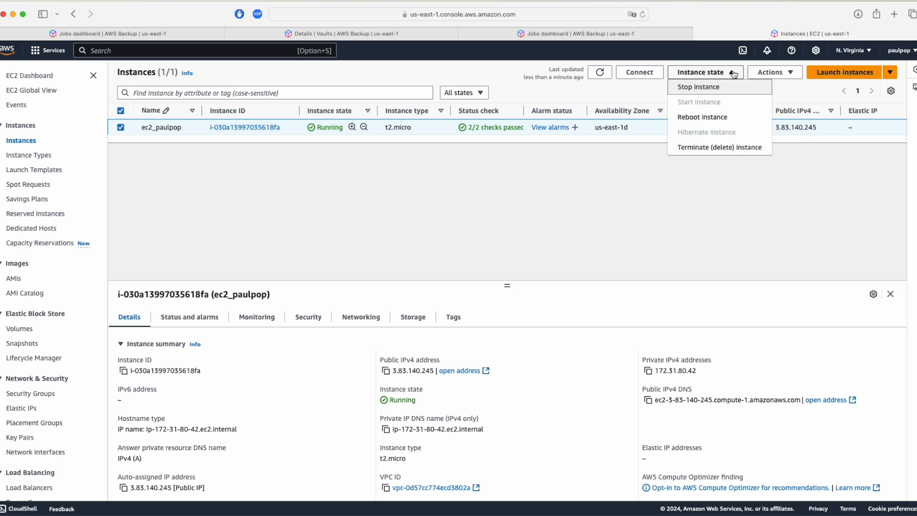
left_click(714, 149)
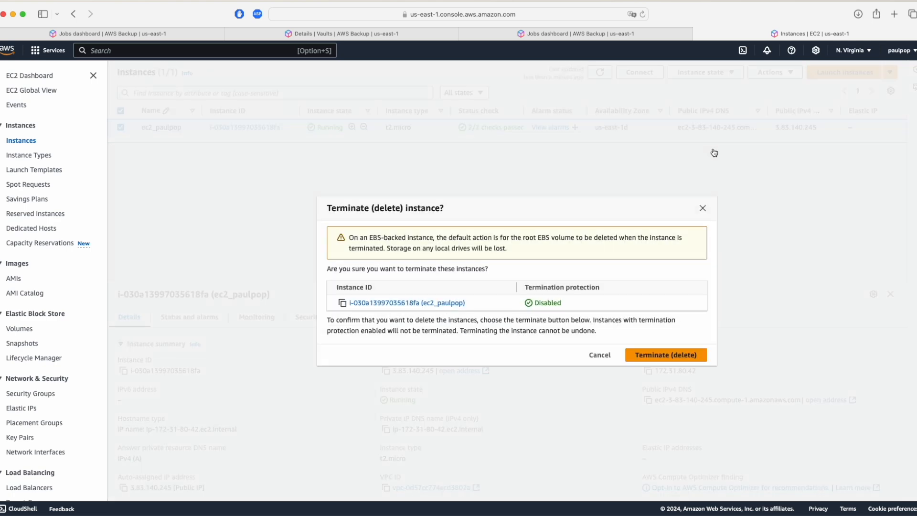
left_click(655, 358)
left_click(48, 50)
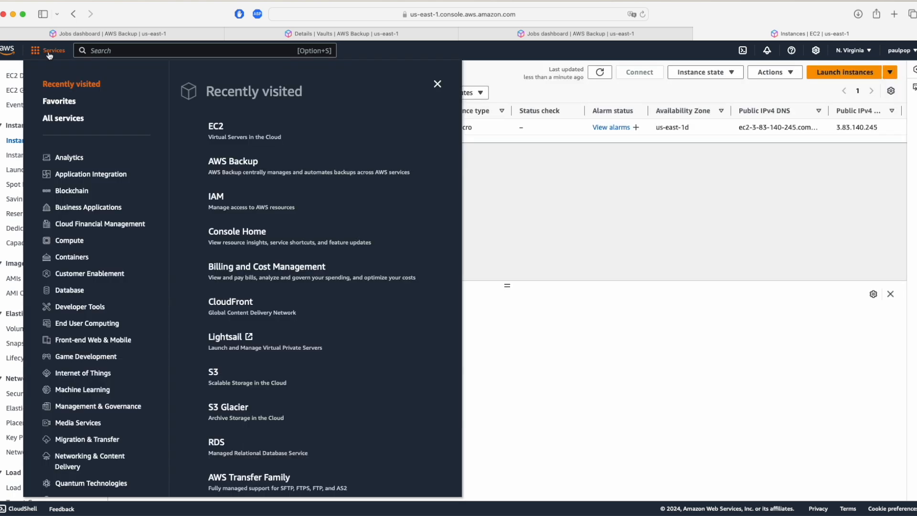
left_click(240, 165)
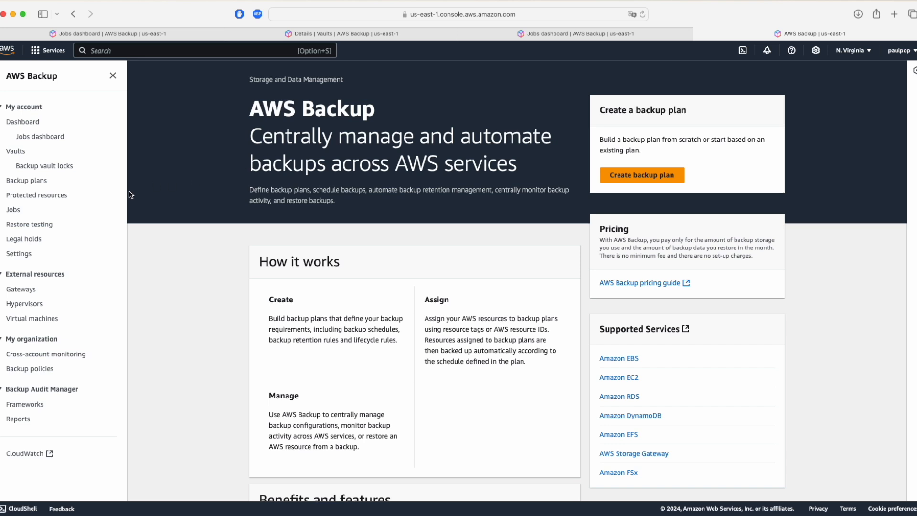
left_click(45, 199)
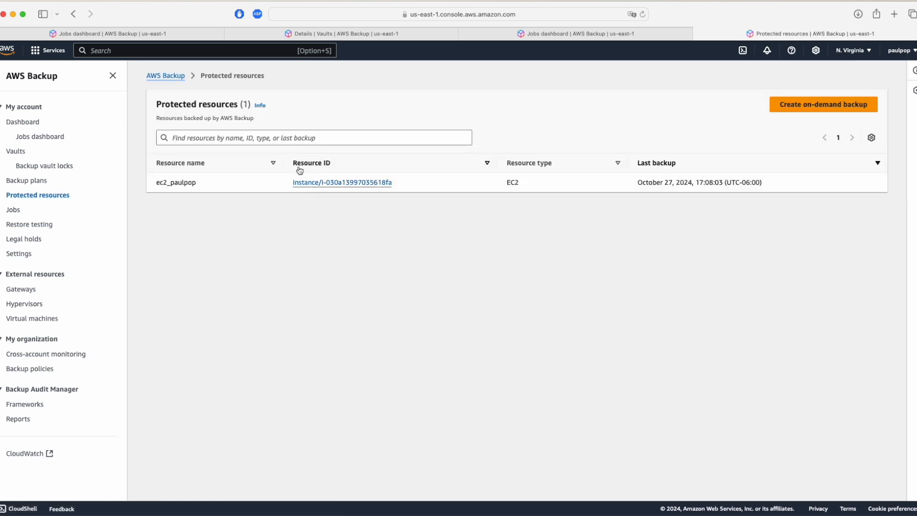
left_click(336, 184)
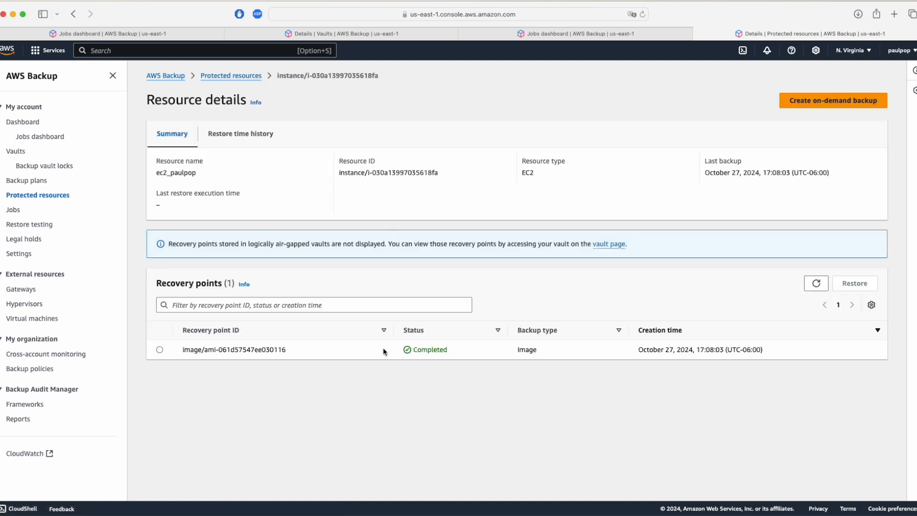
left_click(159, 349)
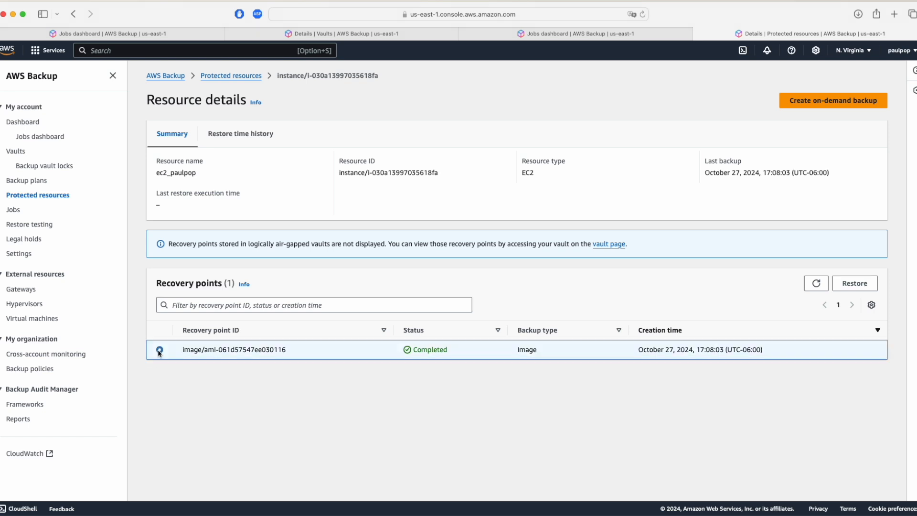
left_click(854, 285)
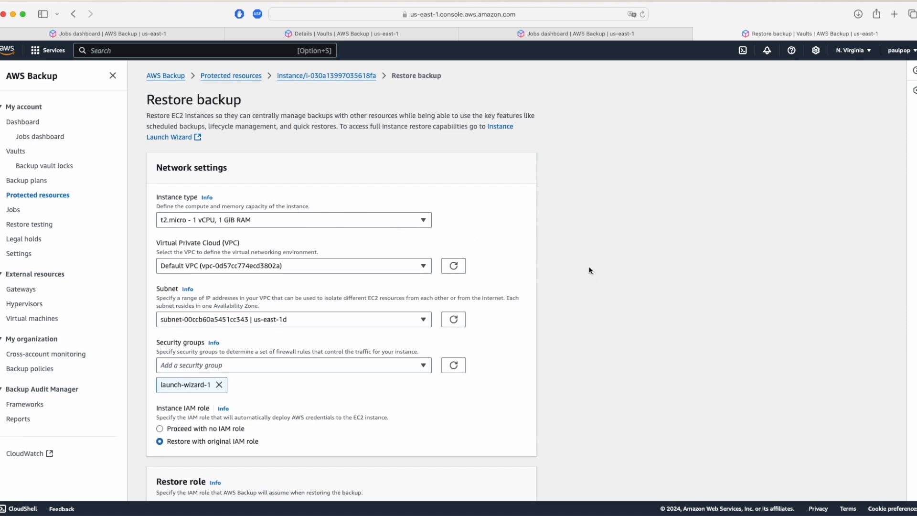
- Choose role-backup-ec2 as the restore role and restore the backup
scroll(592, 352, "down", 2)
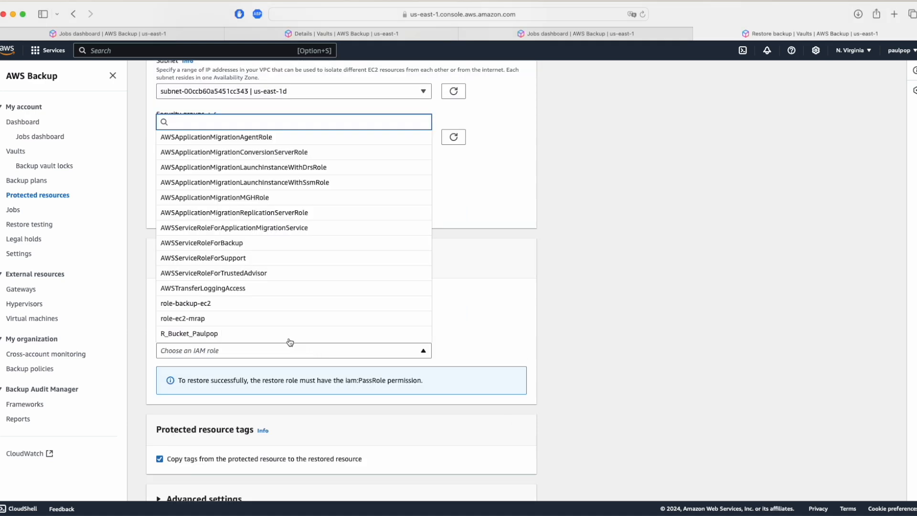
left_click(233, 307)
scroll(291, 318, "down", 2)
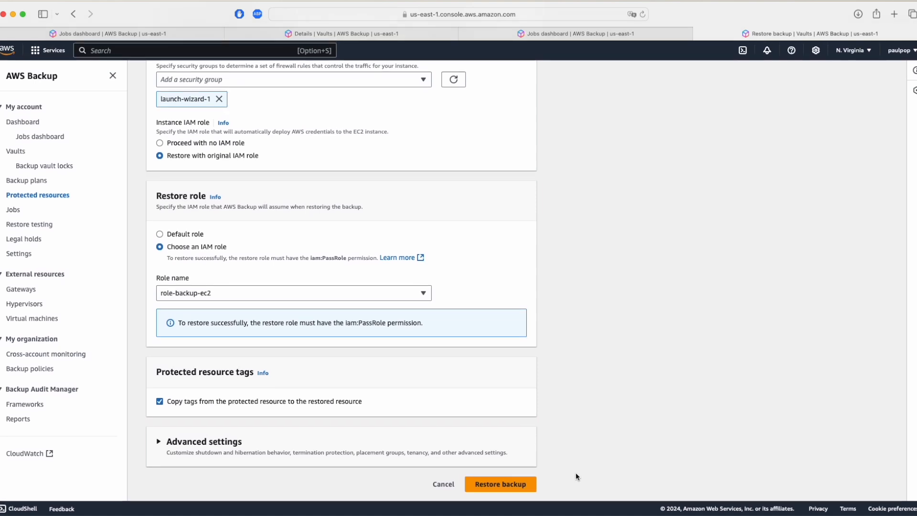
left_click(500, 484)
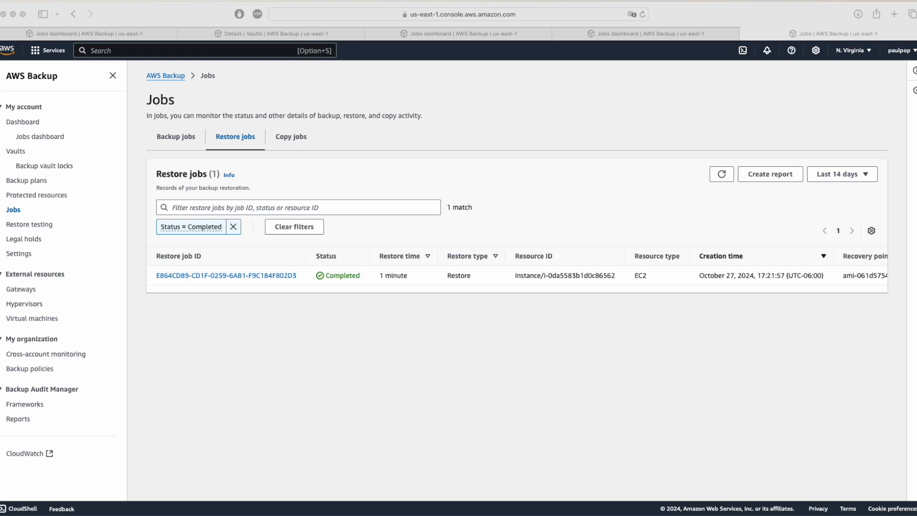
- Switch to EC2 and check the instances list for the restored instance
left_click(55, 55)
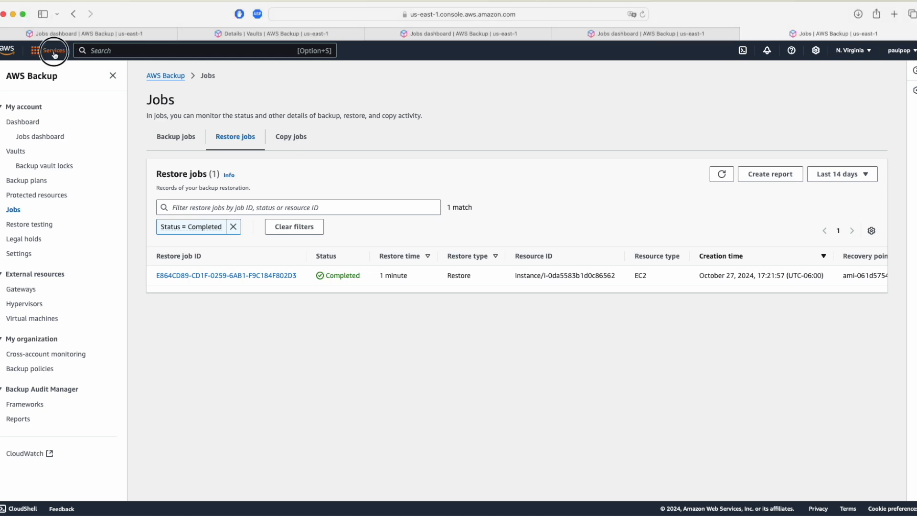
left_click(54, 51)
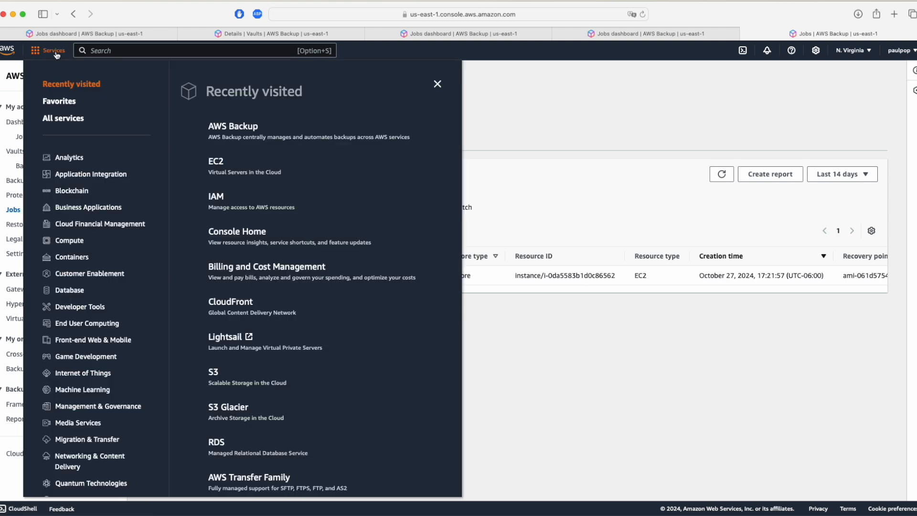
left_click(216, 162)
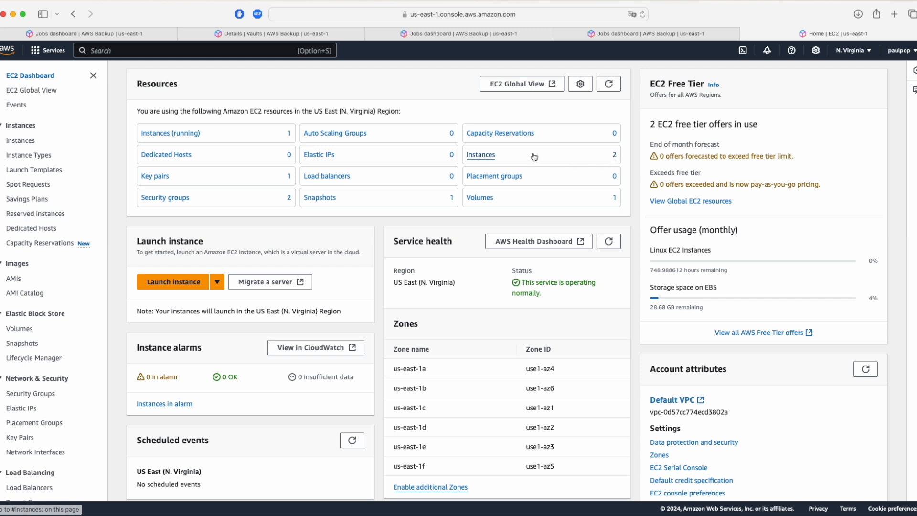
left_click(487, 155)
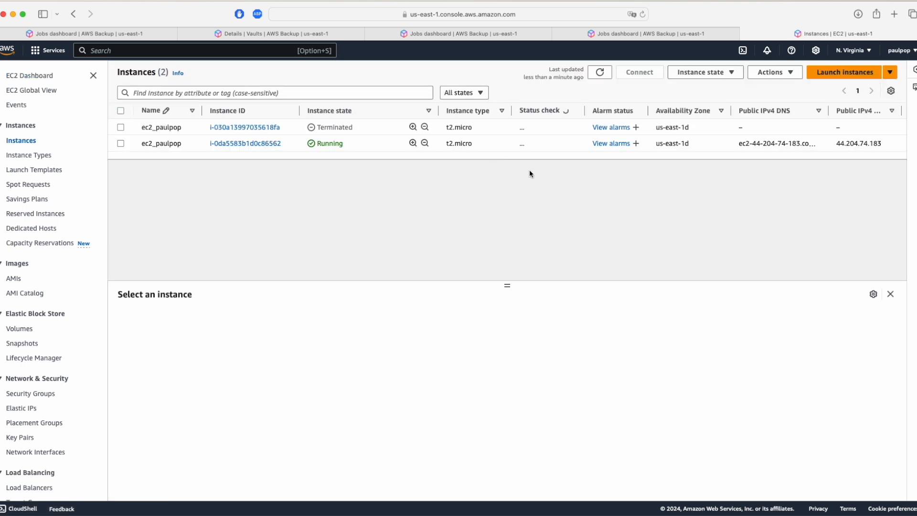